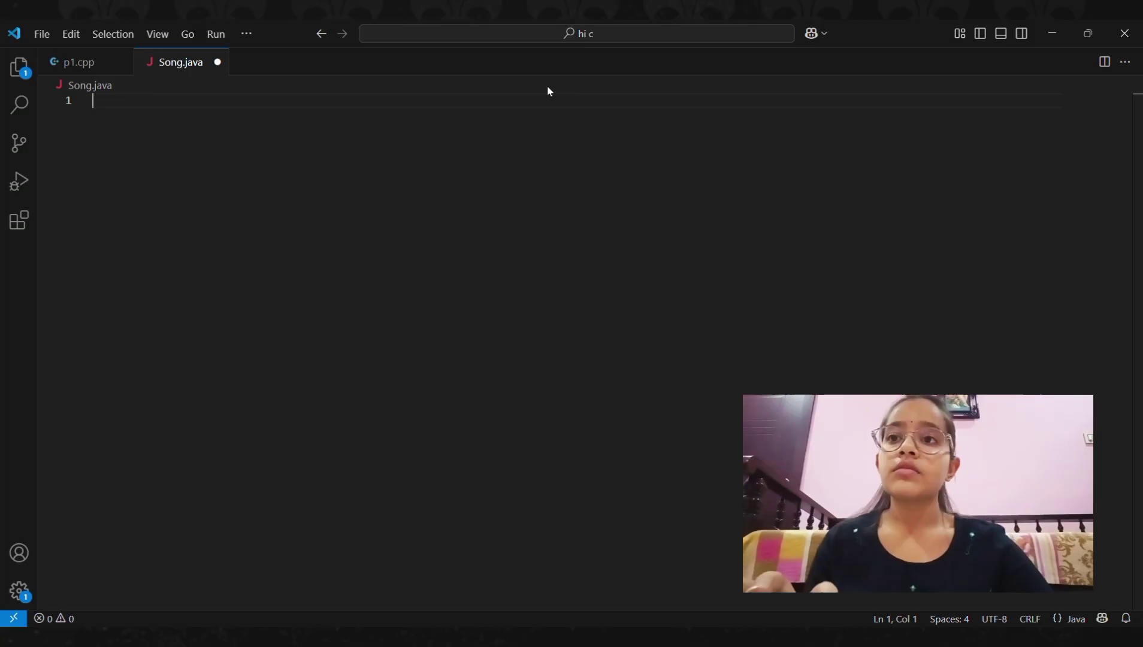
{"action": "type", "text": "public class Song"}
Write the public Song class and a main(String[] args) throwing InterruptedException, opening its body.
{"action": "key", "text": "Return"}
{"action": "type", "text": "{"}
{"action": "key", "text": "Return"}
{"action": "type", "text": "public static void main("}
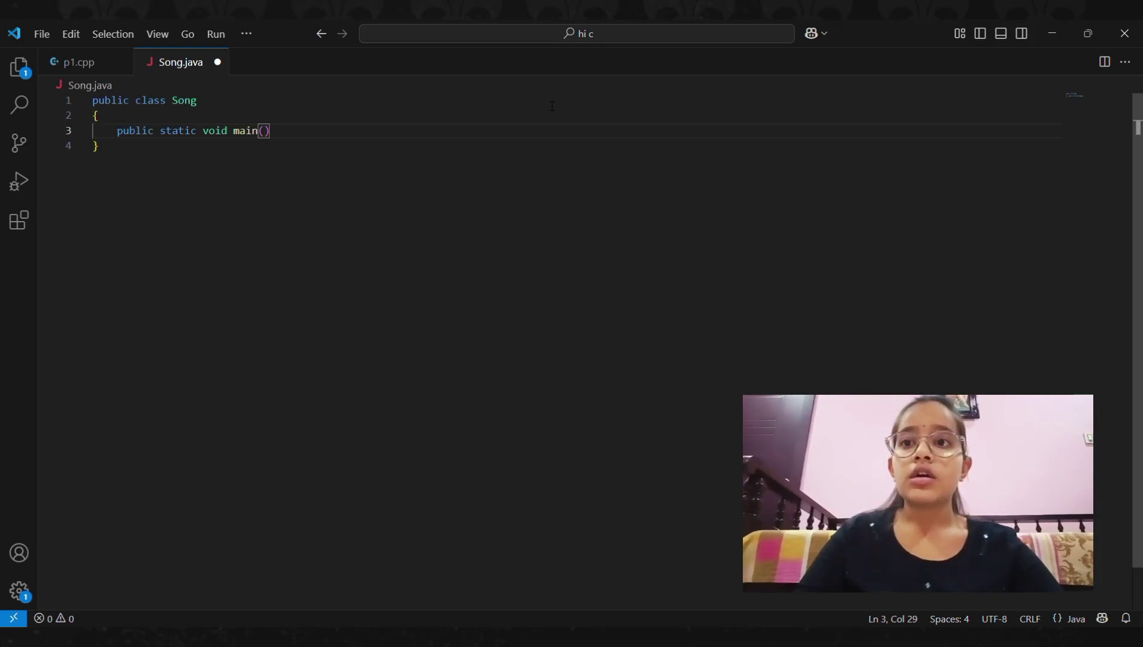
{"action": "type", "text": "St"}
{"action": "key", "text": "BackSpace"}
{"action": "key", "text": "BackSpace"}
{"action": "type", "text": "String[] args)throws InterruptedException"}
{"action": "key", "text": "Return"}
{"action": "type", "text": "{"}
{"action": "key", "text": "Return"}
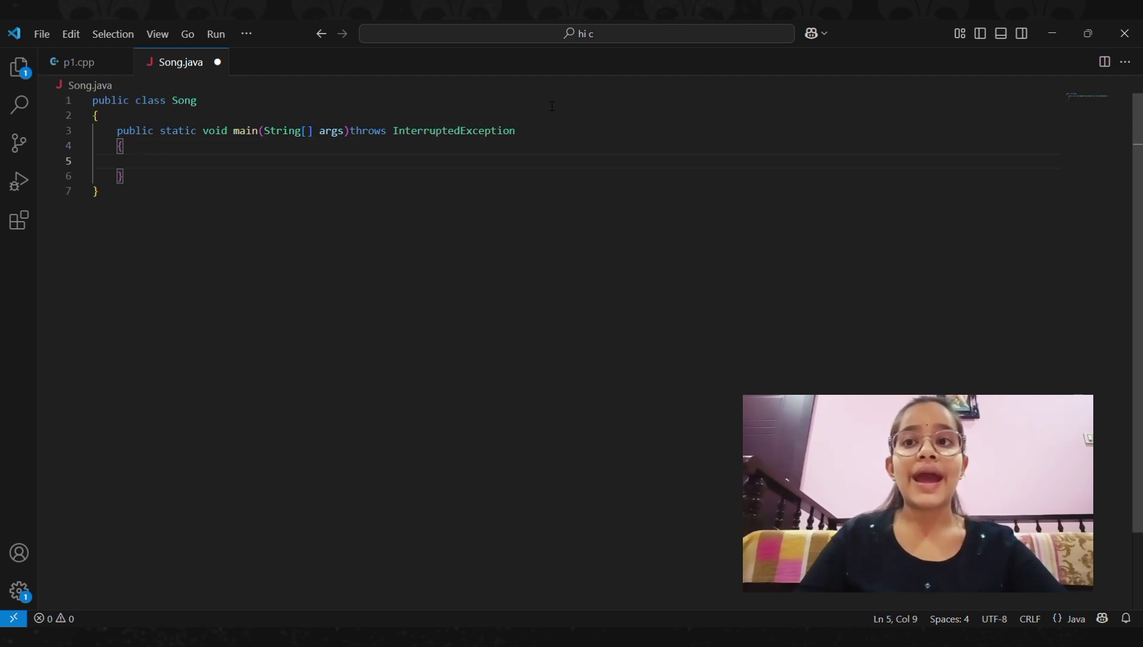
{"action": "type", "text": "String[] lines={"}
Paste the seven lyric lines into the lines array and tidy its braces.
{"action": "key", "text": "Return"}
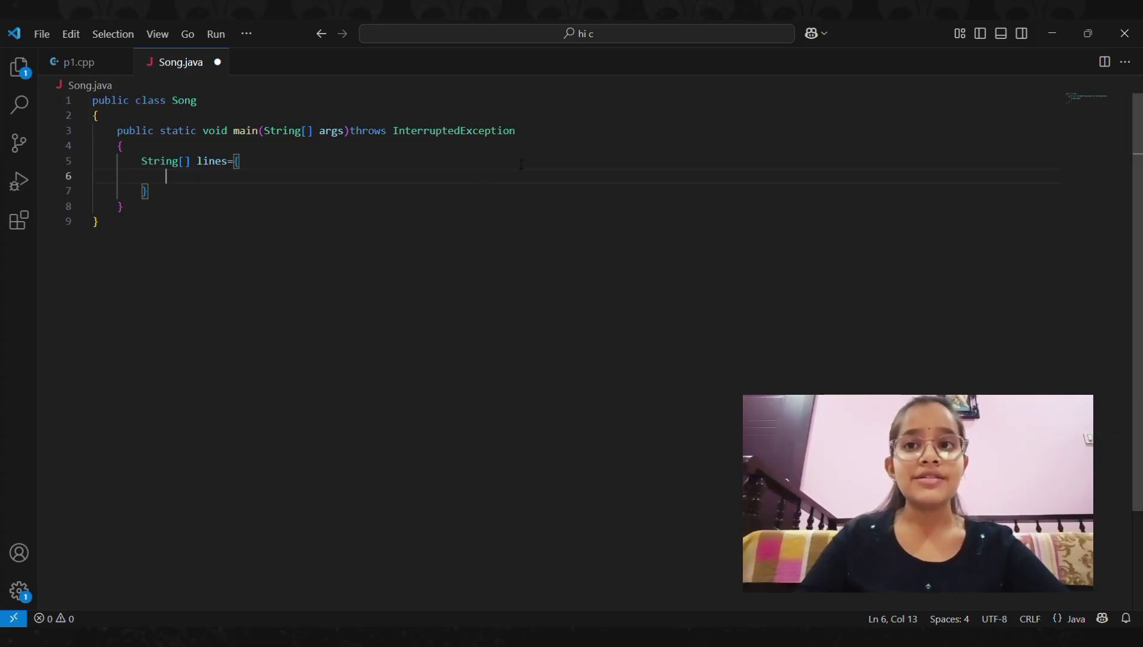
{"action": "type", "text": "\"\\nNaala nenu leene lenu nee valey kadey\", \"Mari naalo nannu neelo nannu\", \"Kalepesavulee\", \"Oka chinna size chichu buddi chinnadhi\", \"Chinni gundalona chichu reputunnadi\", \"Chitti sita kokila atta\", \"navvutey eattaga aaganuraa..\\n\""}
{"action": "left_click", "coordinate": [233, 161]}
{"action": "key", "text": "Return"}
{"action": "scroll", "coordinate": [380, 311], "scroll_direction": "down", "scroll_amount": 1}
{"action": "left_click", "coordinate": [364, 294]}
{"action": "key", "text": "BackSpace"}
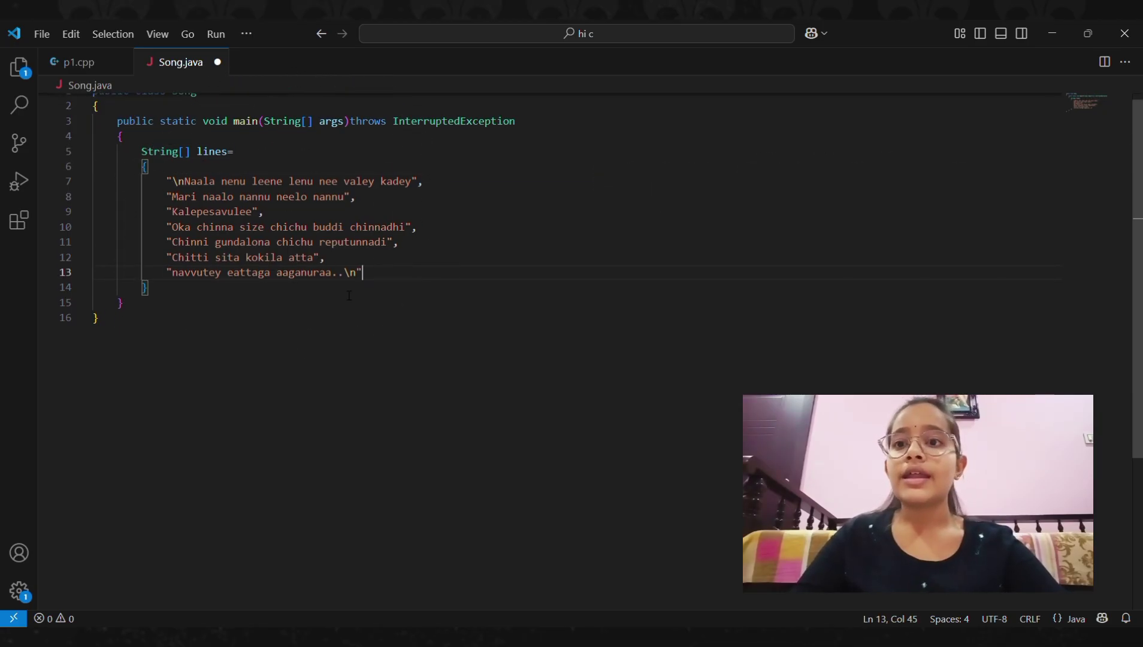
Add the lineTimes array {0.0, 5.0, 8.0, 10.0, 13.0, 16.0, 18.0} below the lyrics.
{"action": "key", "text": "Down"}
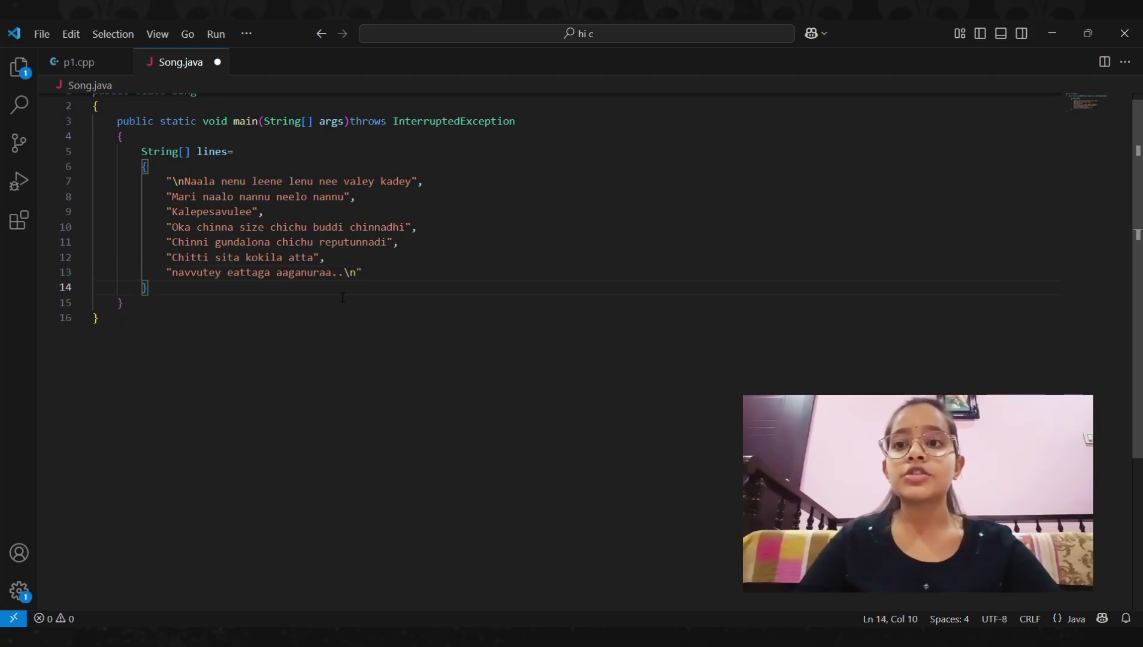
{"action": "key", "text": "Return"}
{"action": "type", "text": "doub"}
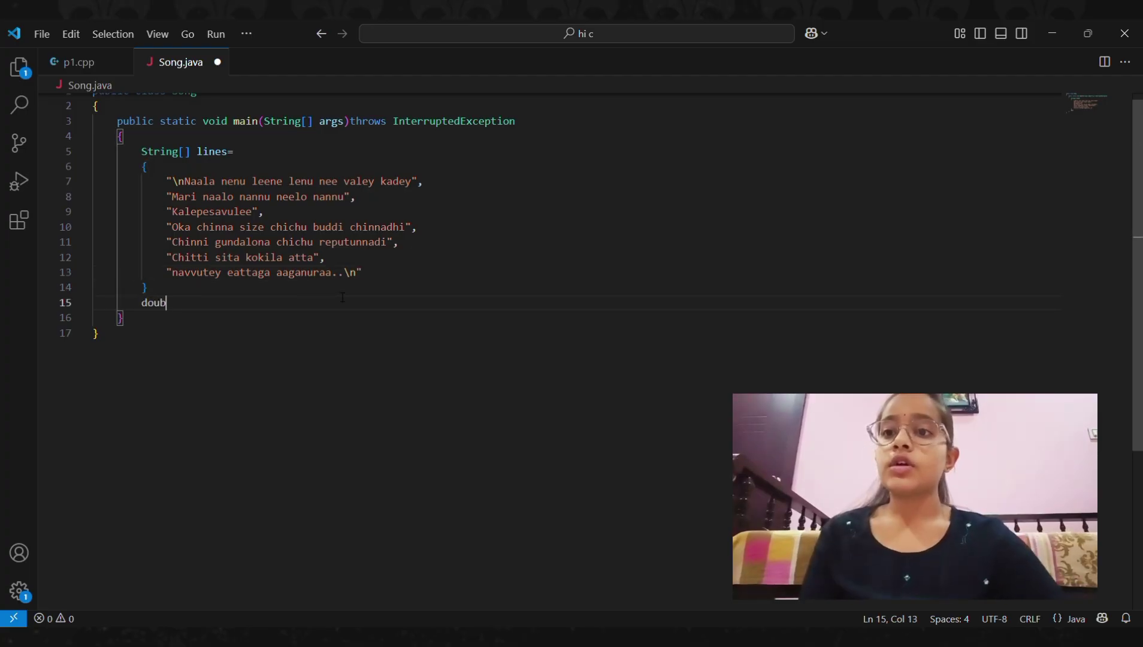
{"action": "type", "text": "le ["}
{"action": "type", "text": " lineTimes"}
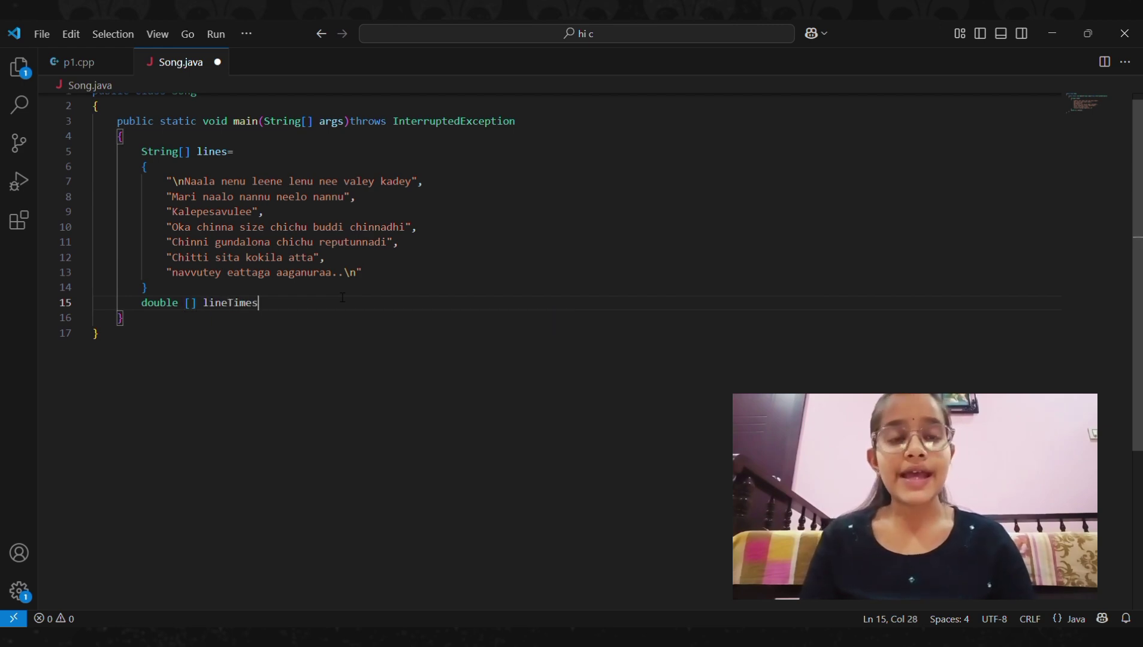
{"action": "type", "text": "{0.0"}
{"action": "type", "text": ","}
{"action": "type", "text": "5,"}
{"action": "type", "text": "0"}
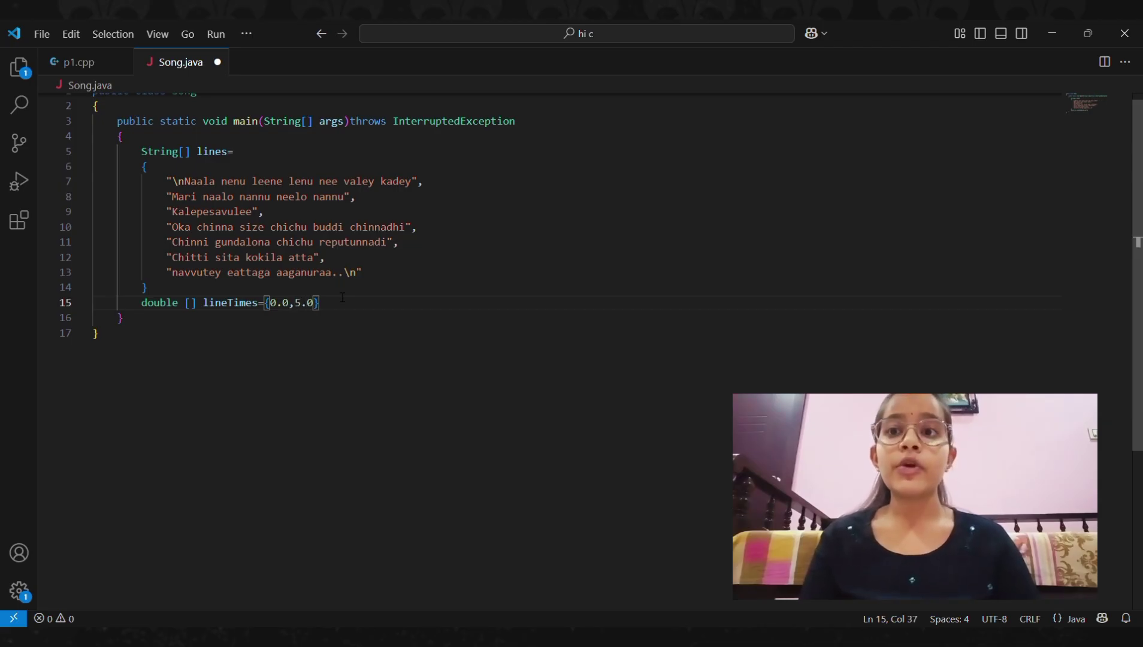
{"action": "type", "text": ",8.0,10."}
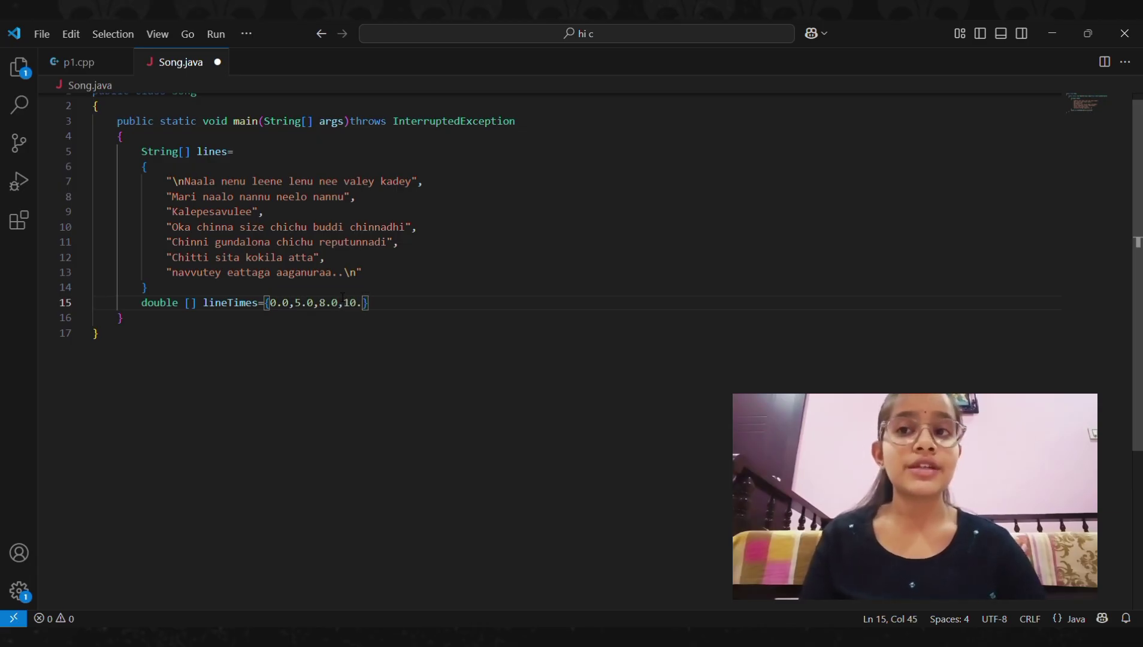
{"action": "type", "text": "0,"}
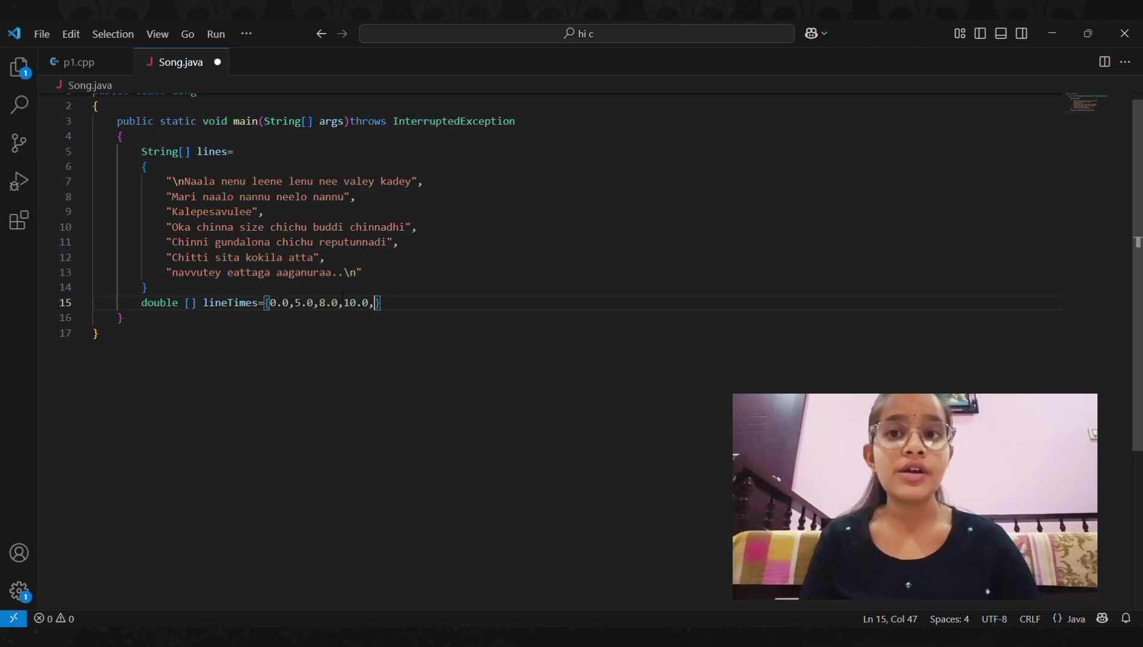
{"action": "type", "text": "13.0,16"}
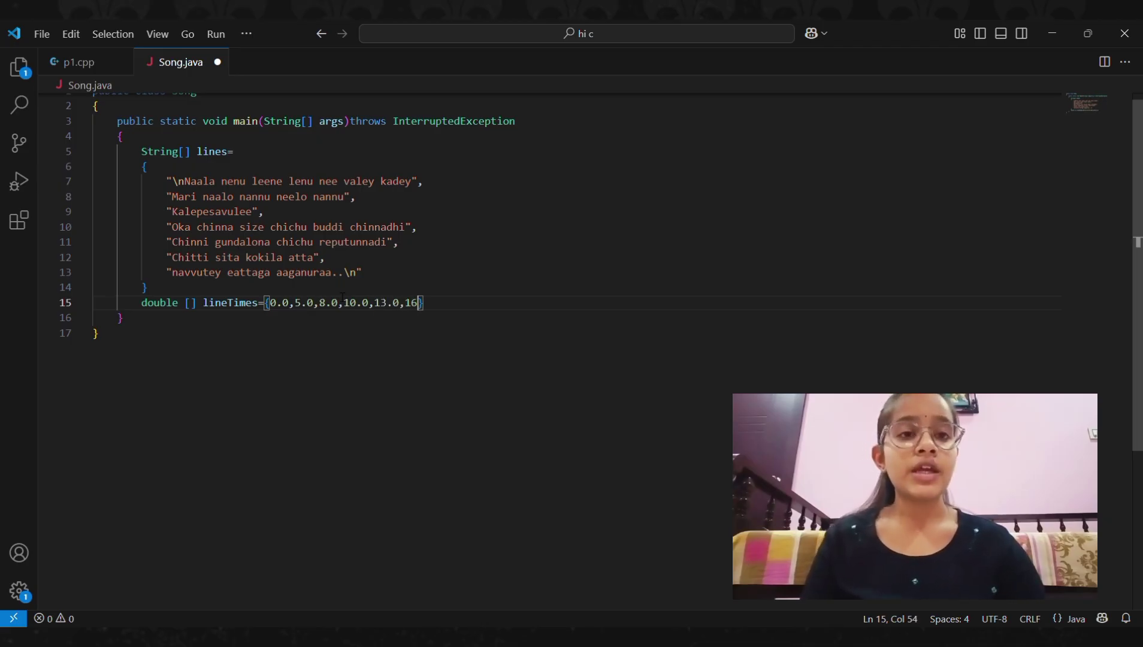
{"action": "type", "text": ".0,18.0};"}
{"action": "key", "text": "Return"}
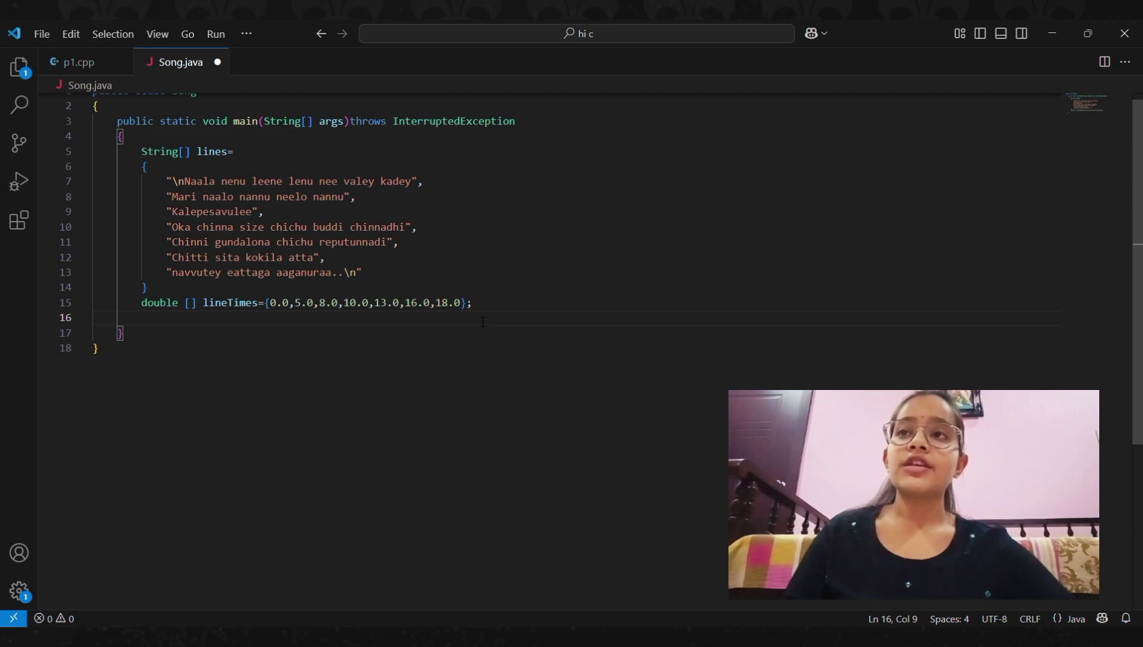
{"action": "type", "text": "double wordDe"}
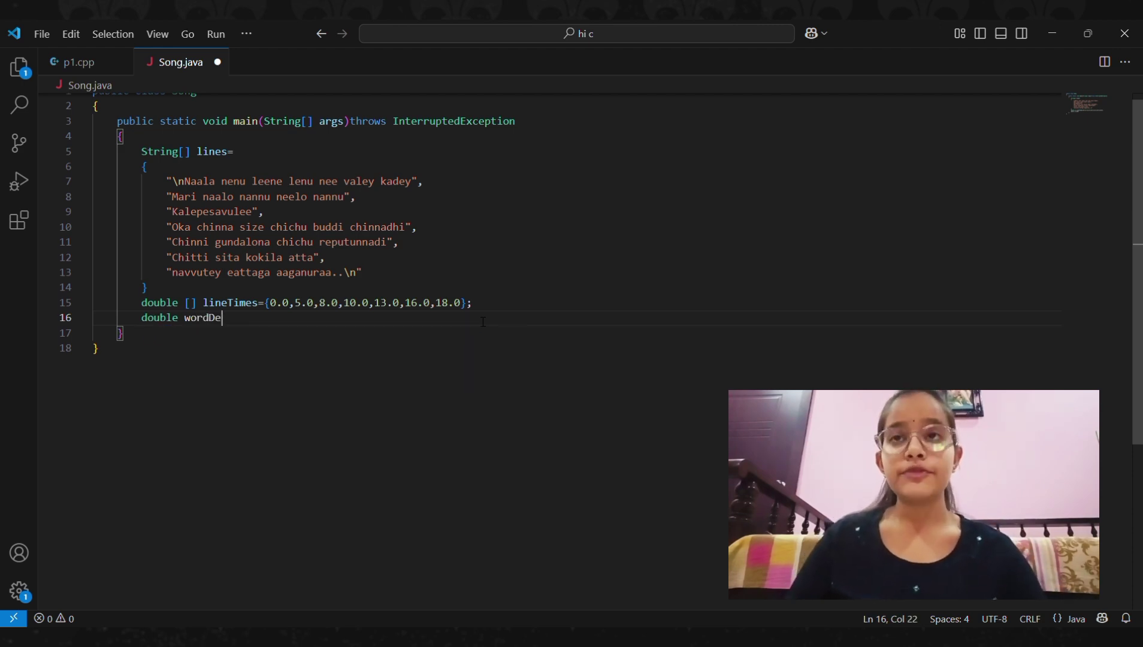
{"action": "type", "text": "lay=0"}
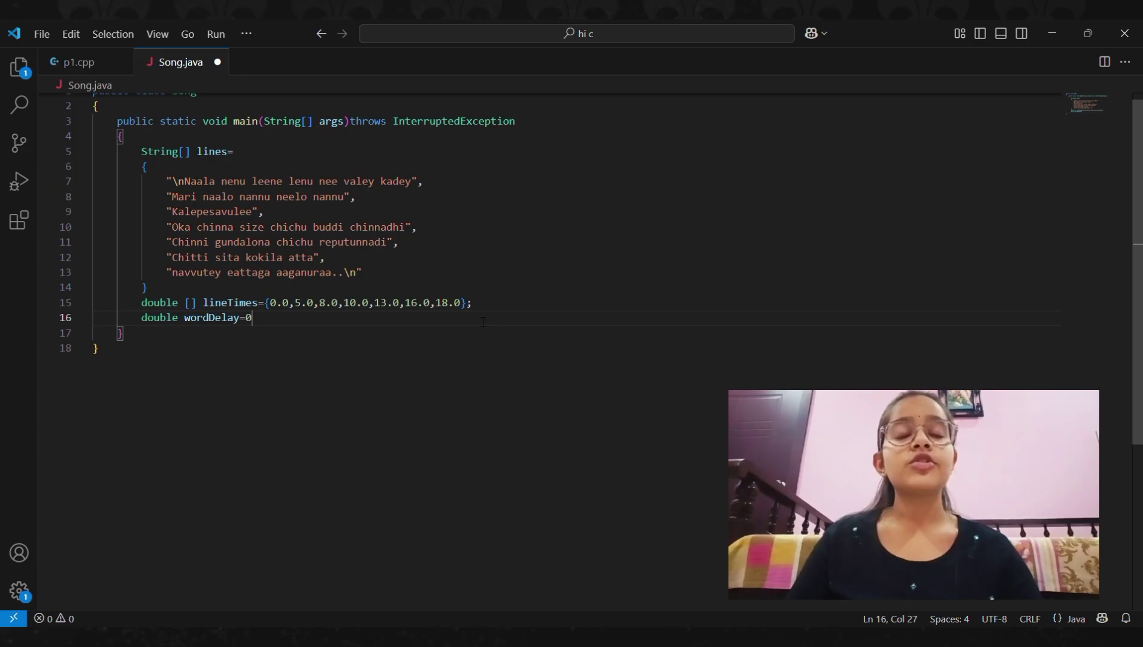
{"action": "type", "text": ".5;"}
Declare wordDelay = 0.5 and startTime = System.currentTimeMillis(), leaving a blank line below.
{"action": "key", "text": "Return"}
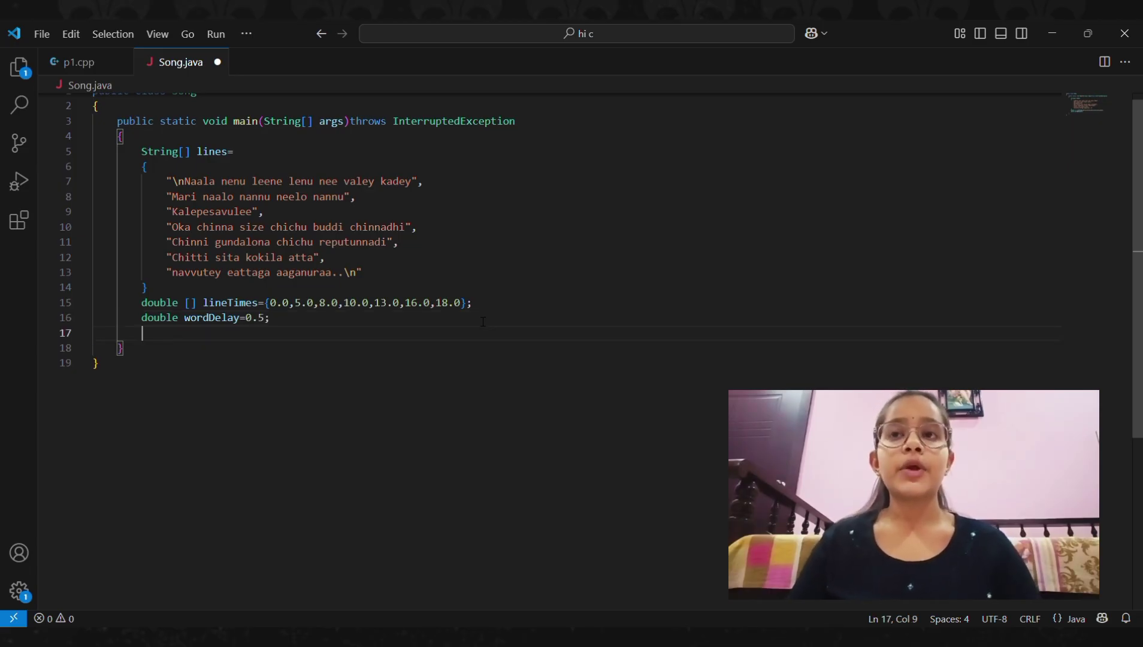
{"action": "type", "text": "long startTime=System.currentTimeMillis"}
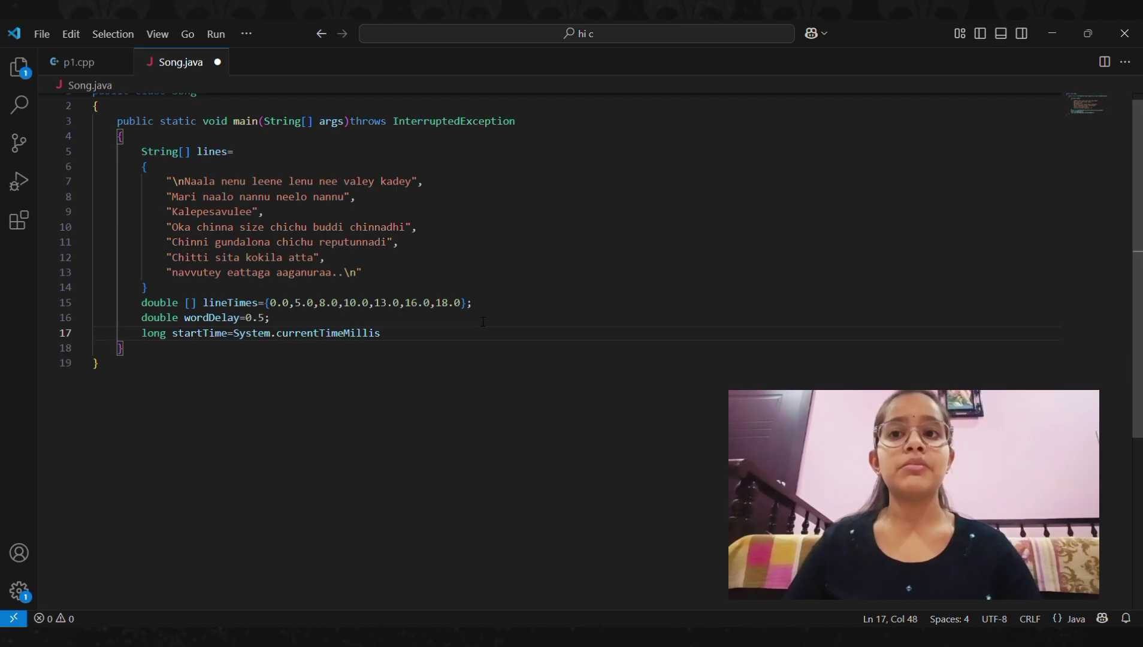
{"action": "type", "text": "();"}
{"action": "key", "text": "Return"}
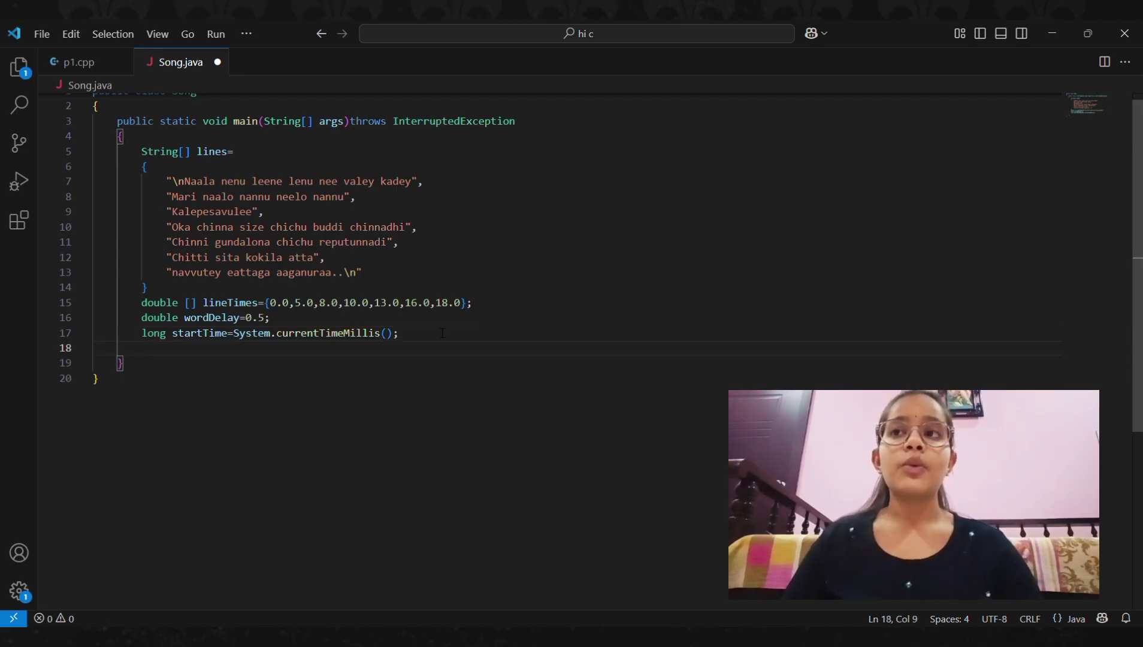
{"action": "left_click", "coordinate": [423, 338]}
{"action": "left_click_drag", "start_coordinate": [390, 340], "coordinate": [339, 336]}
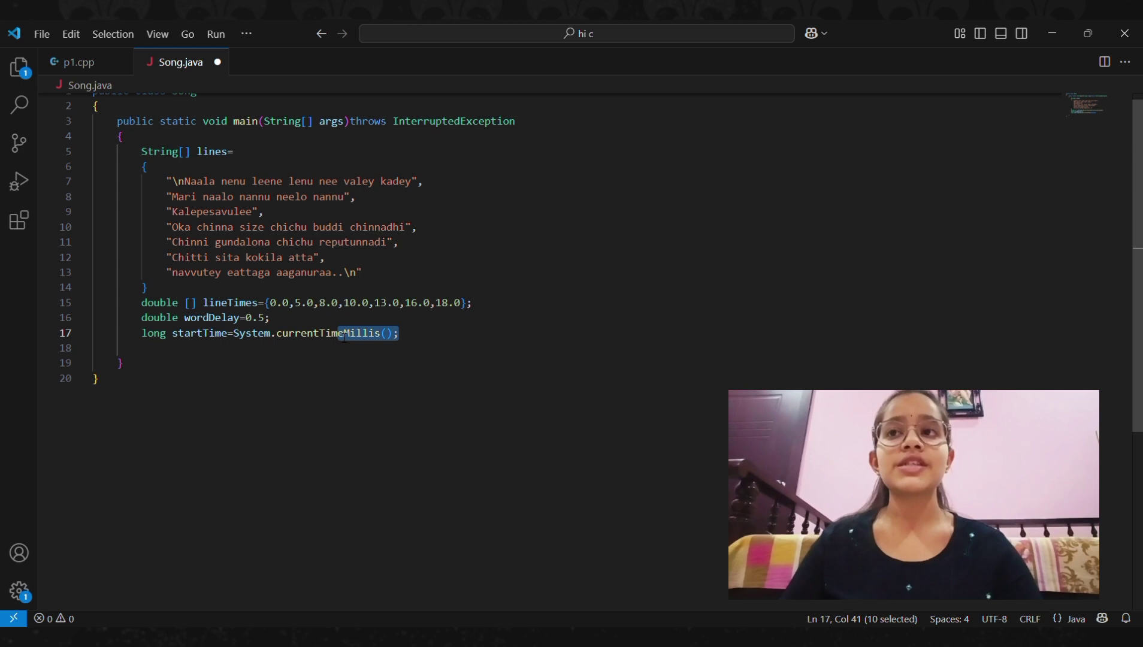
{"action": "left_click", "coordinate": [410, 334]}
{"action": "key", "text": "Return"}
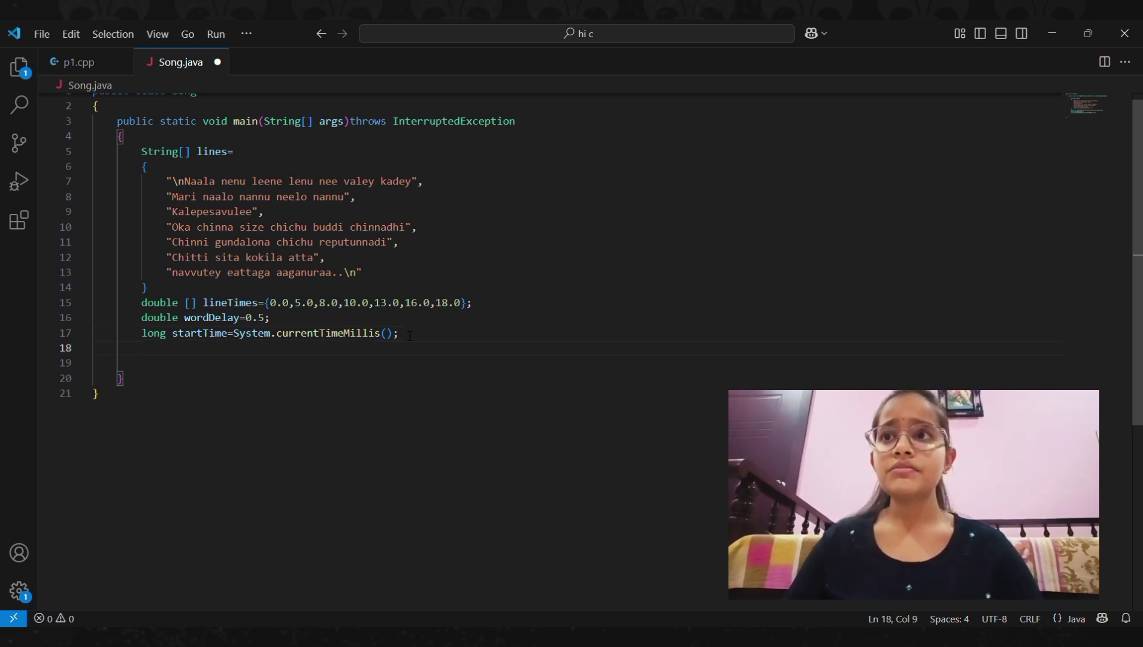
{"action": "type", "text": "for(int i=0;i<lines.length;i"}
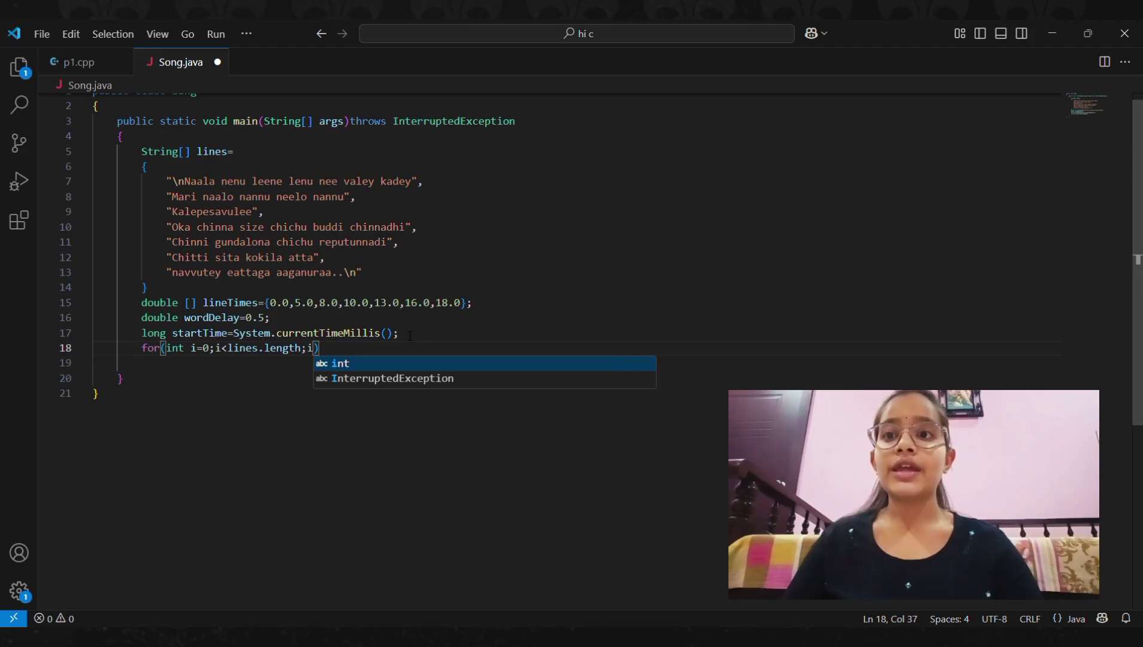
{"action": "type", "text": "++"}
Add a for loop over the lyric lines that splits each line into words.
{"action": "key", "text": "Return"}
{"action": "type", "text": "{"}
{"action": "key", "text": "Return"}
{"action": "type", "text": "String[] words=lines[i].split(\" \""}
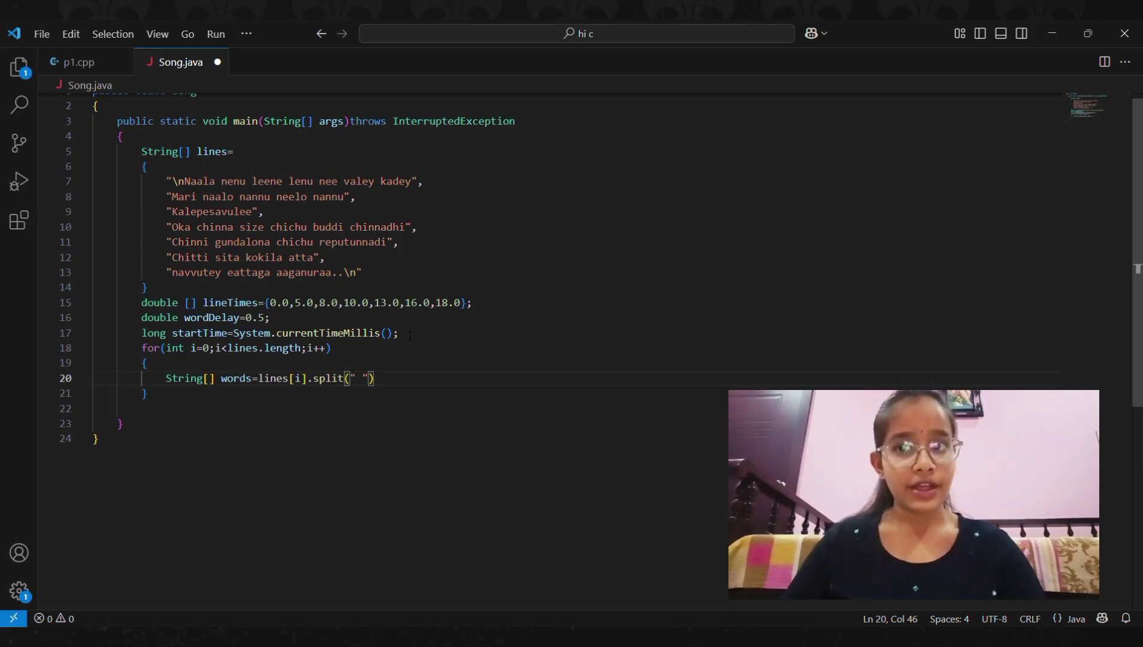
{"action": "type", "text": ";"}
{"action": "key", "text": "BackSpace"}
{"action": "key", "text": "Right"}
{"action": "type", "text": ";"}
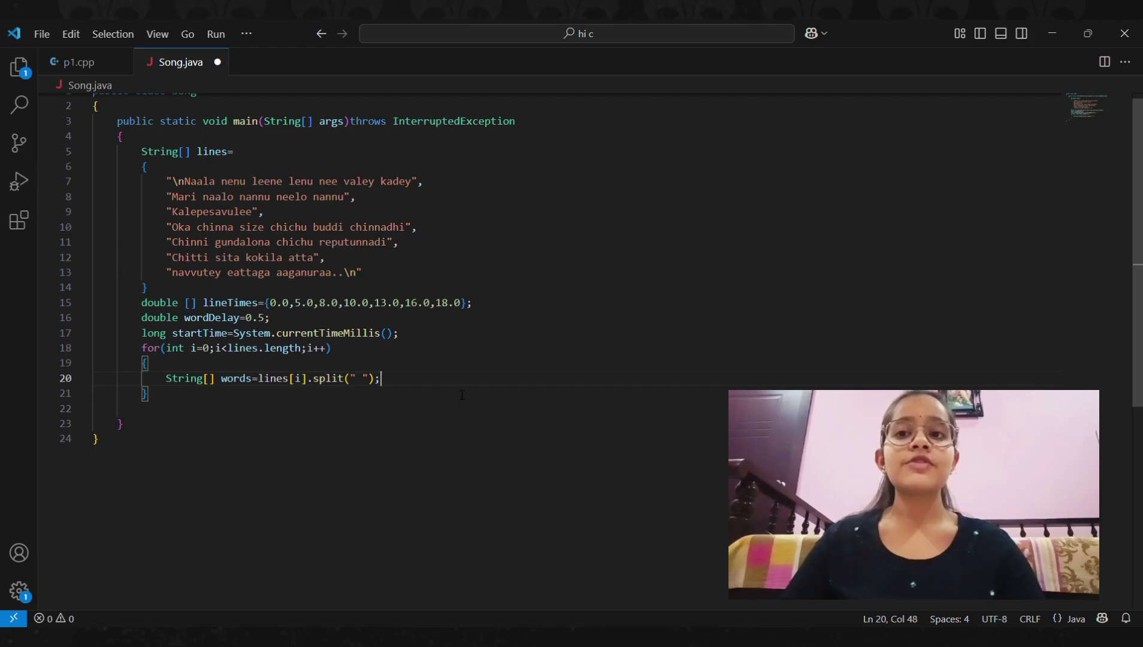
{"action": "key", "text": "Return"}
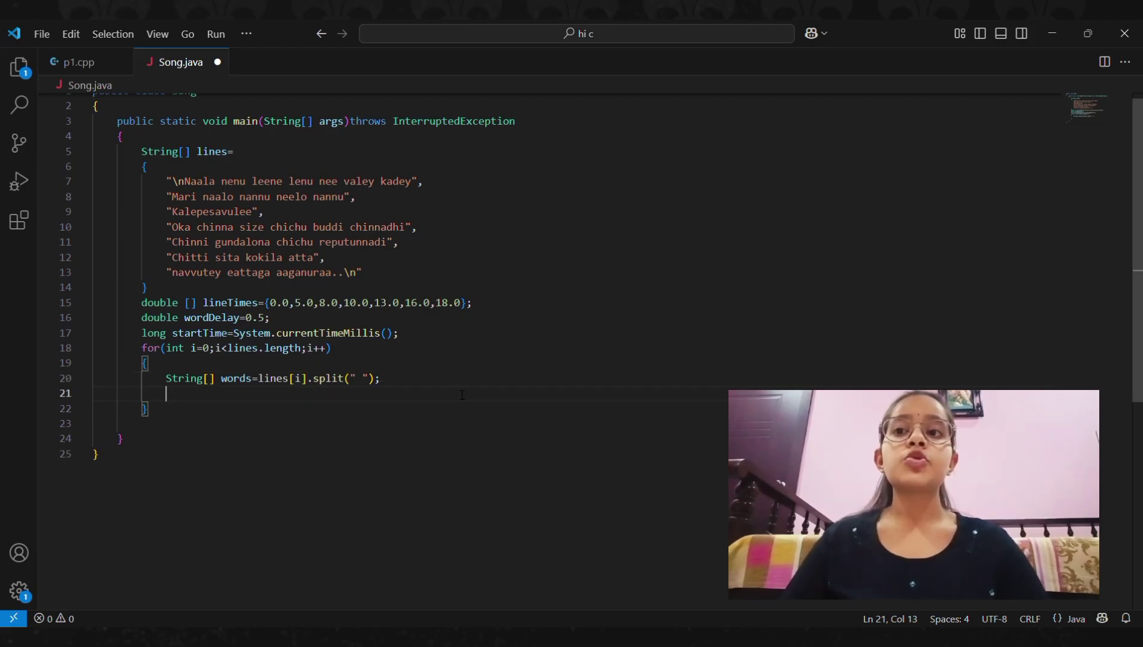
{"action": "type", "text": "while("}
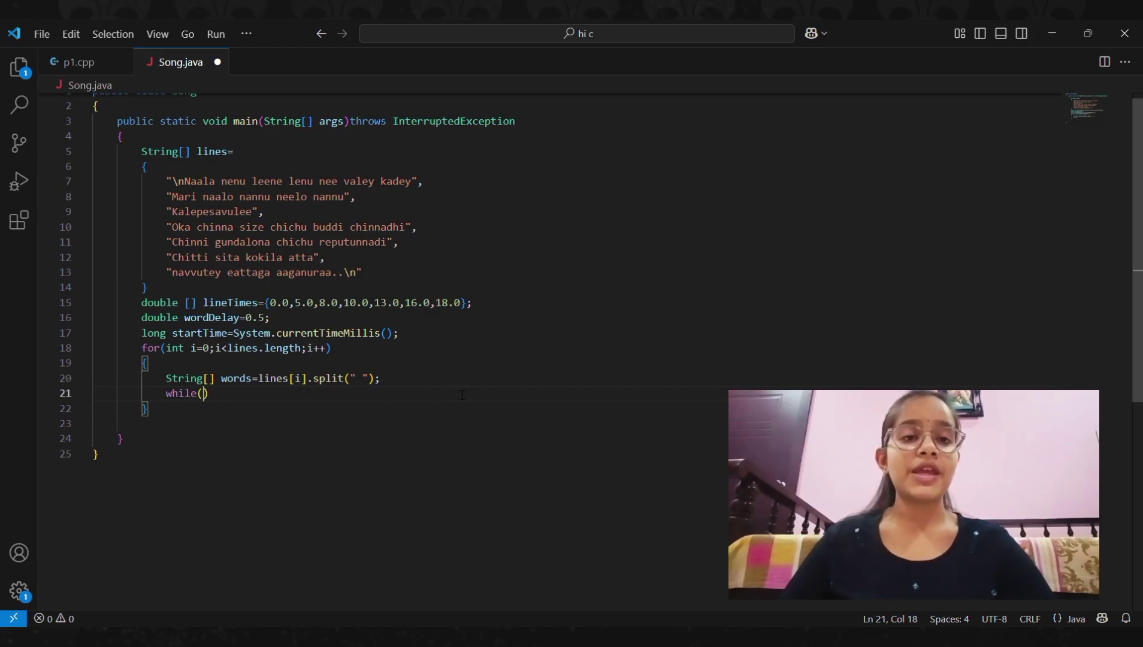
{"action": "type", "text": "System.currentTimeMillis"}
{"action": "type", "text": "-startTu"}
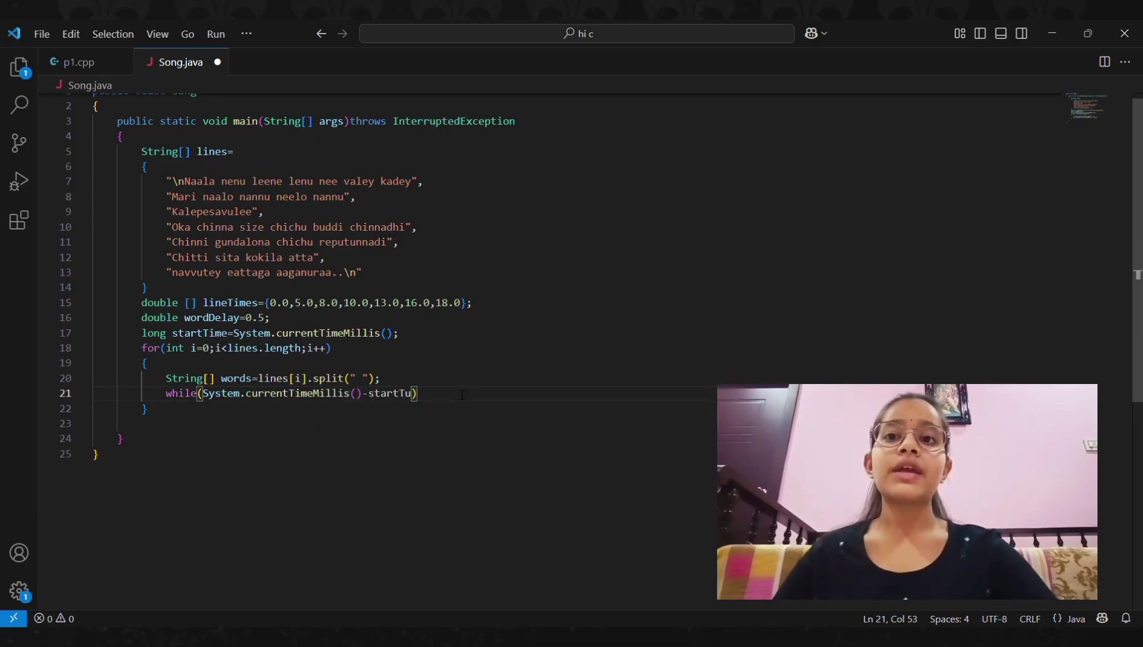
Add a while loop sleeping 5 ms until lineTime[i]*1000 ms have passed since startTime.
{"action": "key", "text": "BackSpace"}
{"action": "type", "text": "me"}
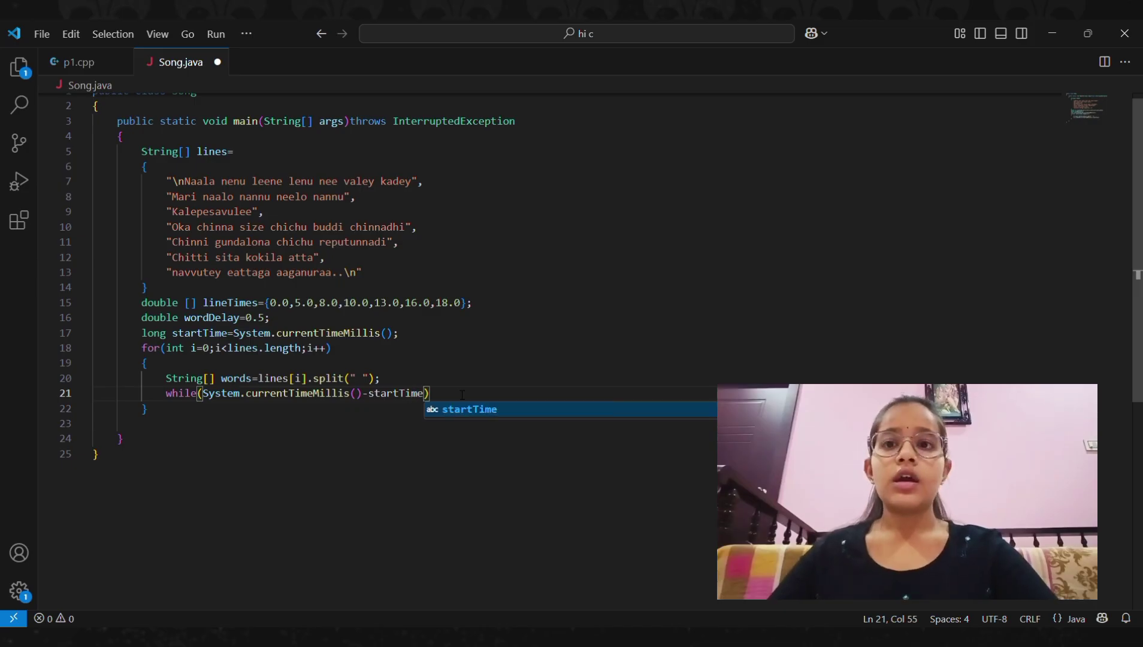
{"action": "type", "text": ")<"}
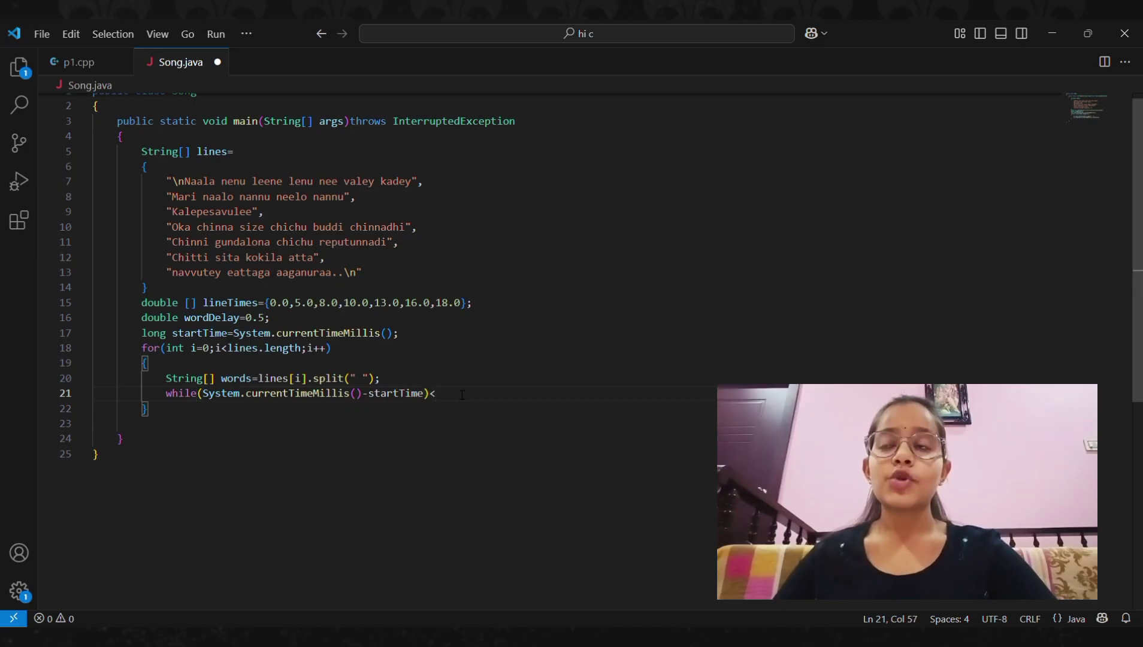
{"action": "type", "text": "lineTime[i"}
{"action": "key", "text": "Escape"}
{"action": "type", "text": "*1000)"}
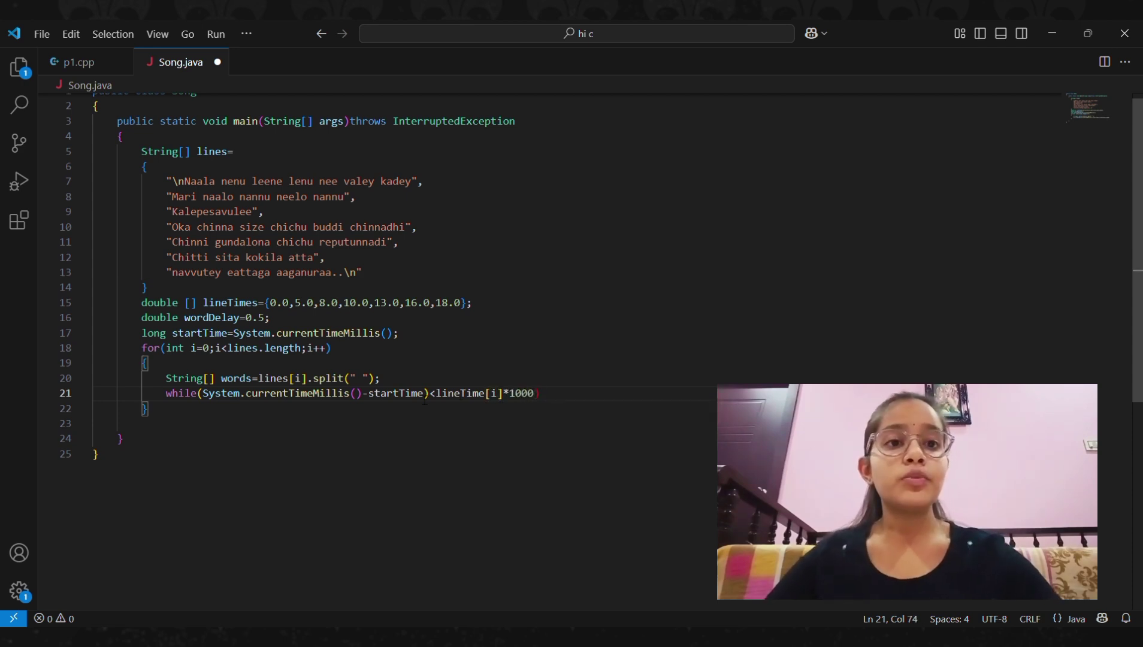
{"action": "left_click", "coordinate": [202, 392]}
{"action": "type", "text": "("}
{"action": "left_click", "coordinate": [565, 396]}
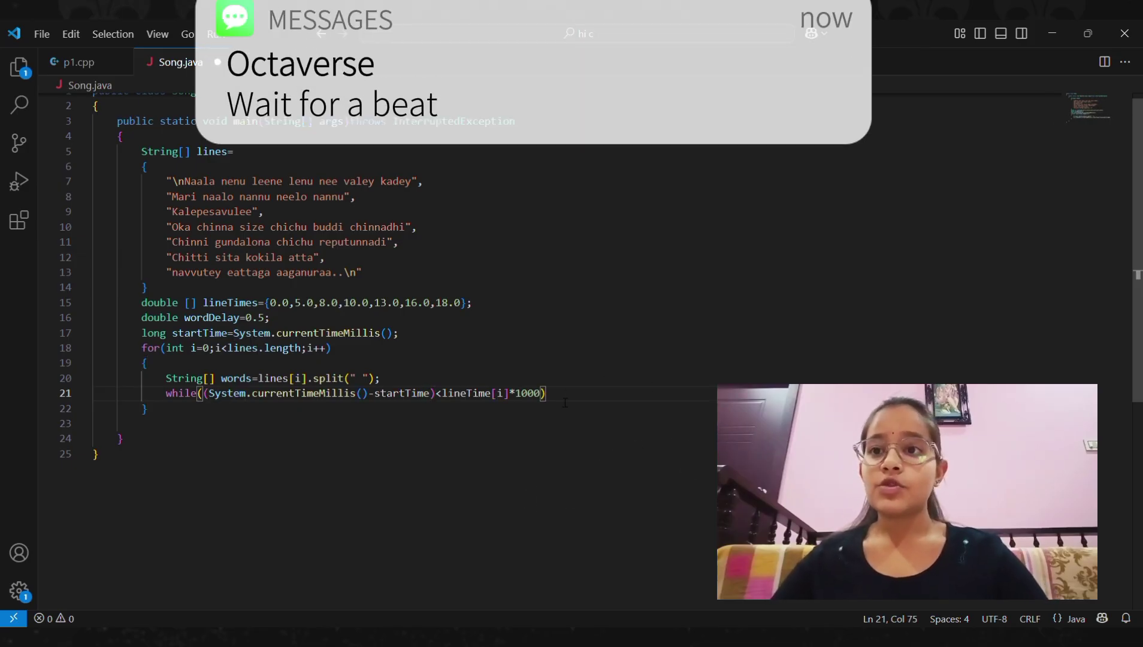
{"action": "left_click_drag", "start_coordinate": [551, 400], "coordinate": [564, 407]}
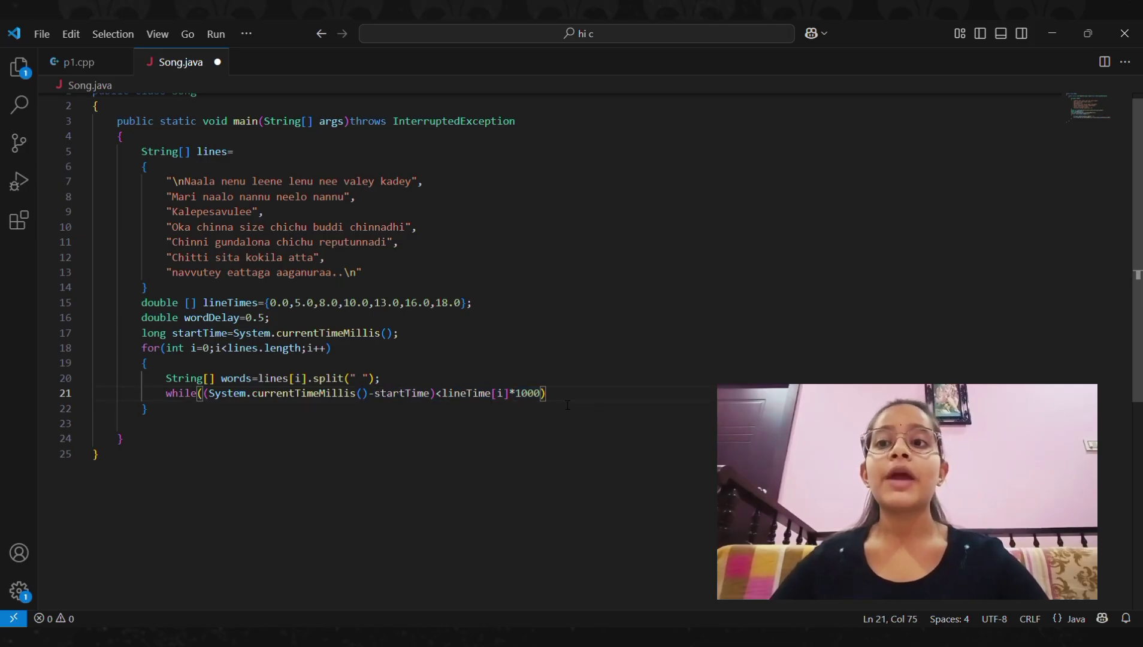
{"action": "key", "text": "Return"}
{"action": "type", "text": "{"}
{"action": "key", "text": "Return"}
{"action": "type", "text": "Thread.sleep(5)"}
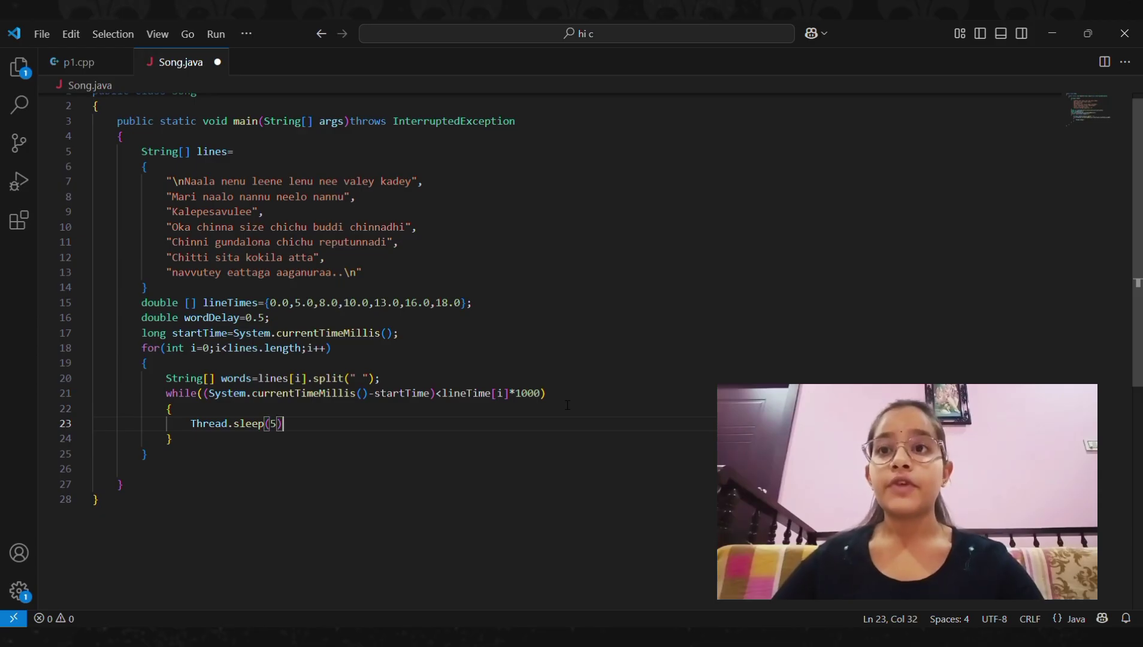
{"action": "type", "text": ";"}
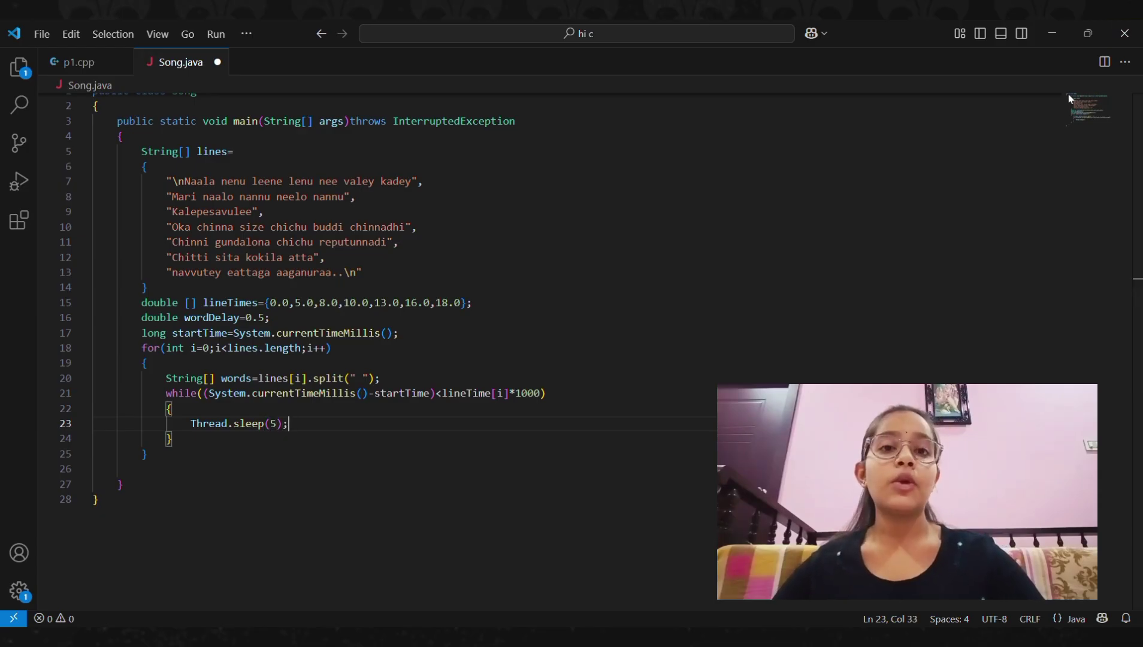
{"action": "key", "text": "BackSpace"}
{"action": "key", "text": "BackSpace"}
{"action": "key", "text": "BackSpace"}
{"action": "type", "text": "("}
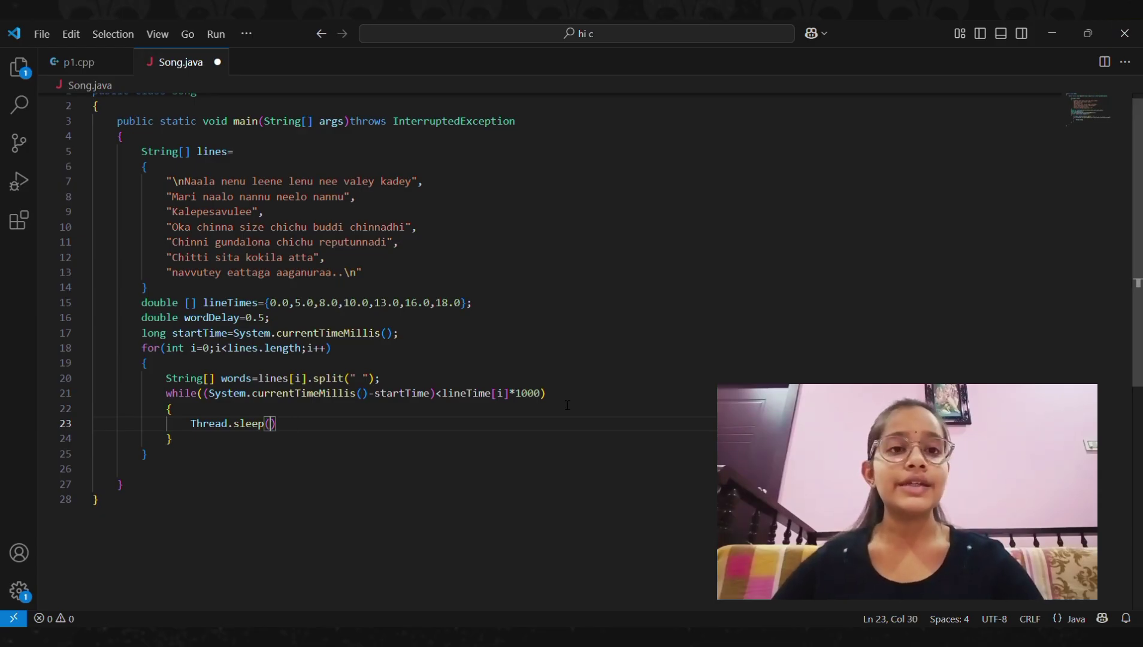
{"action": "type", "text": "5)"}
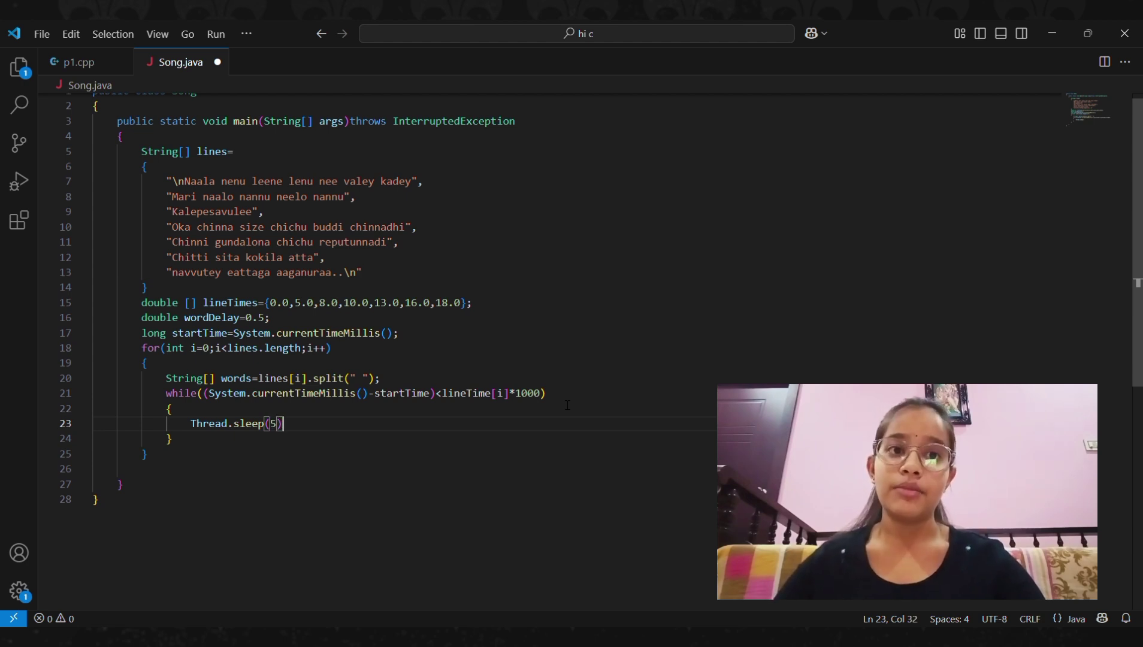
{"action": "type", "text": ";"}
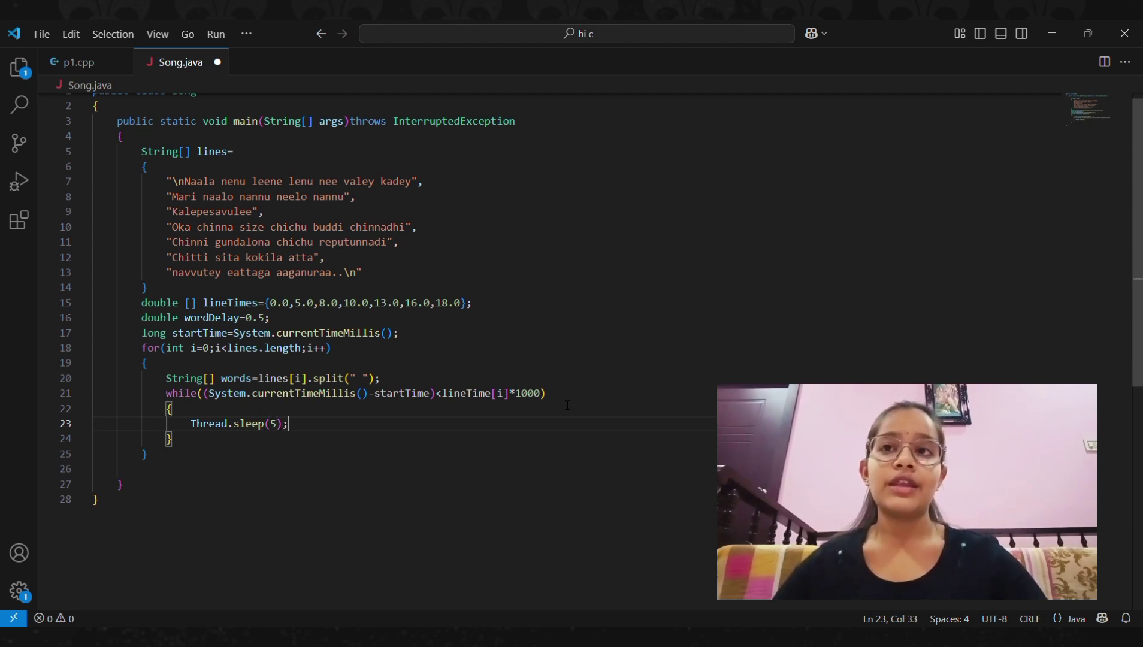
Add a for-each loop over words that prints each word followed by a space.
{"action": "key", "text": "Down"}
{"action": "key", "text": "Return"}
{"action": "type", "text": "for("}
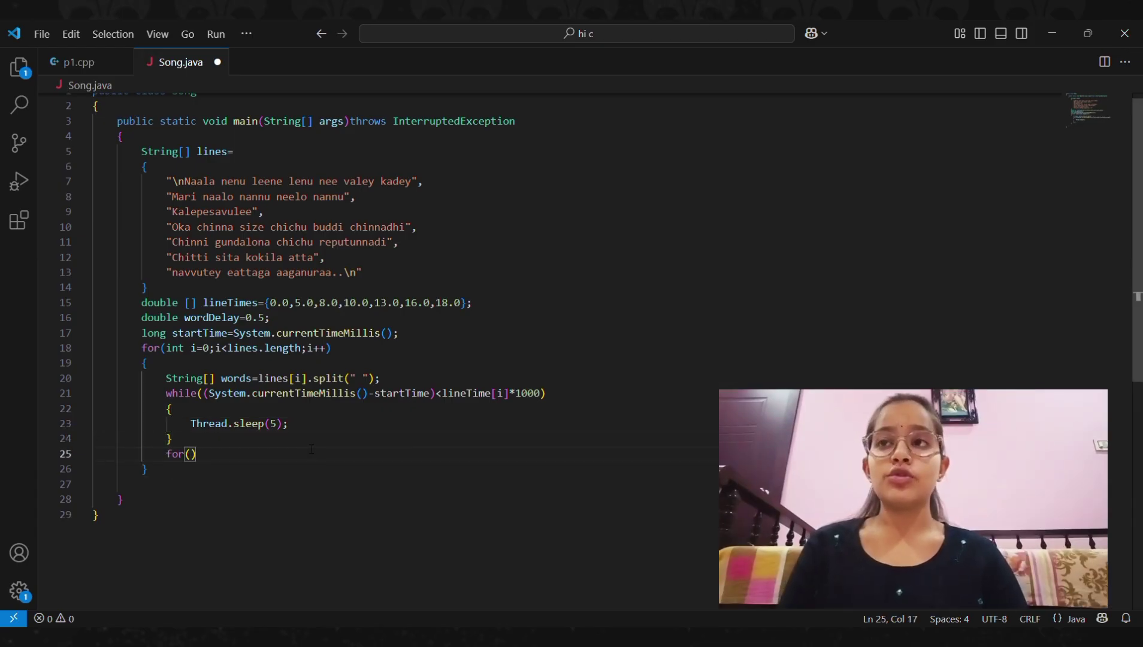
{"action": "type", "text": "String word:words)"}
{"action": "key", "text": "Return"}
{"action": "type", "text": "{"}
{"action": "key", "text": "Return"}
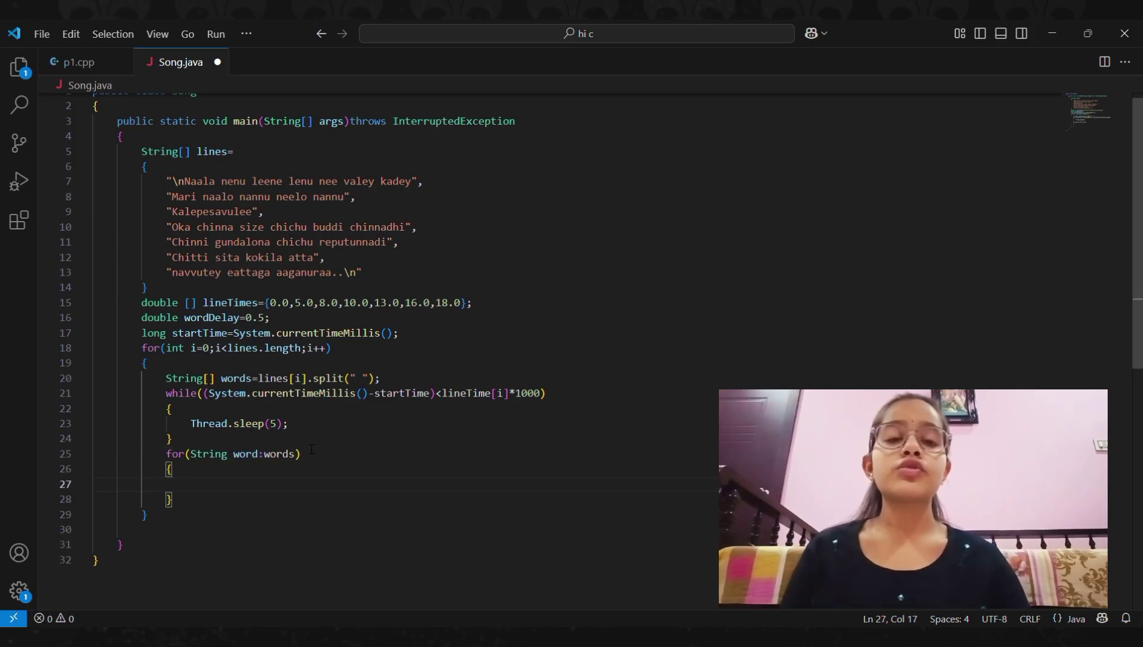
{"action": "type", "text": "System.out.println("}
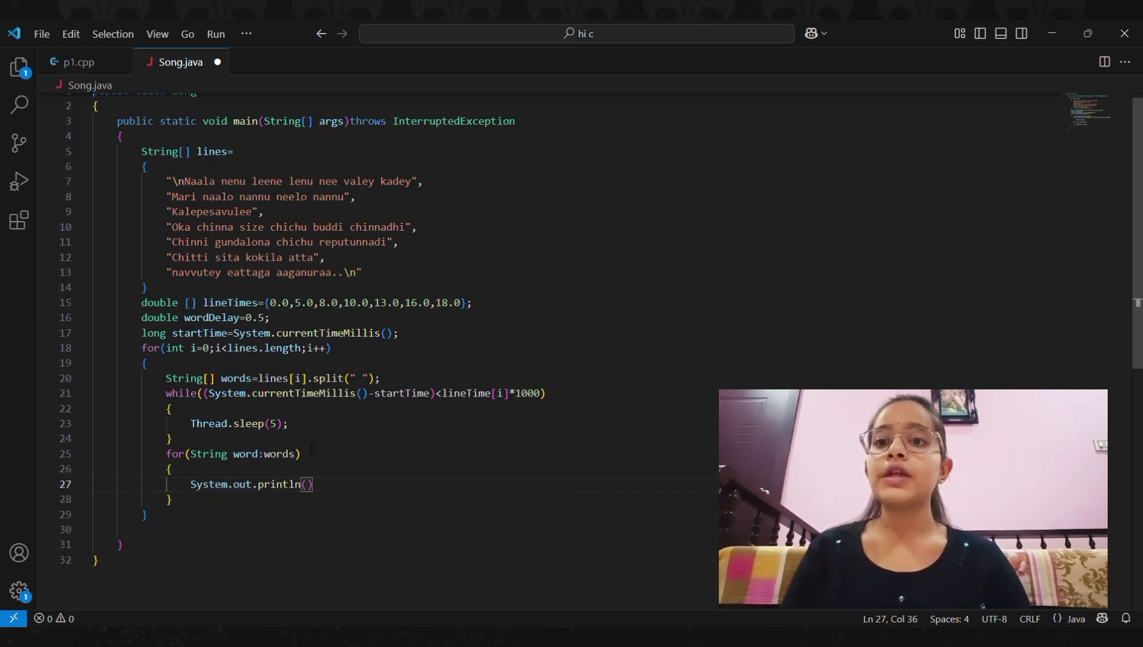
{"action": "type", "text": "word+\""}
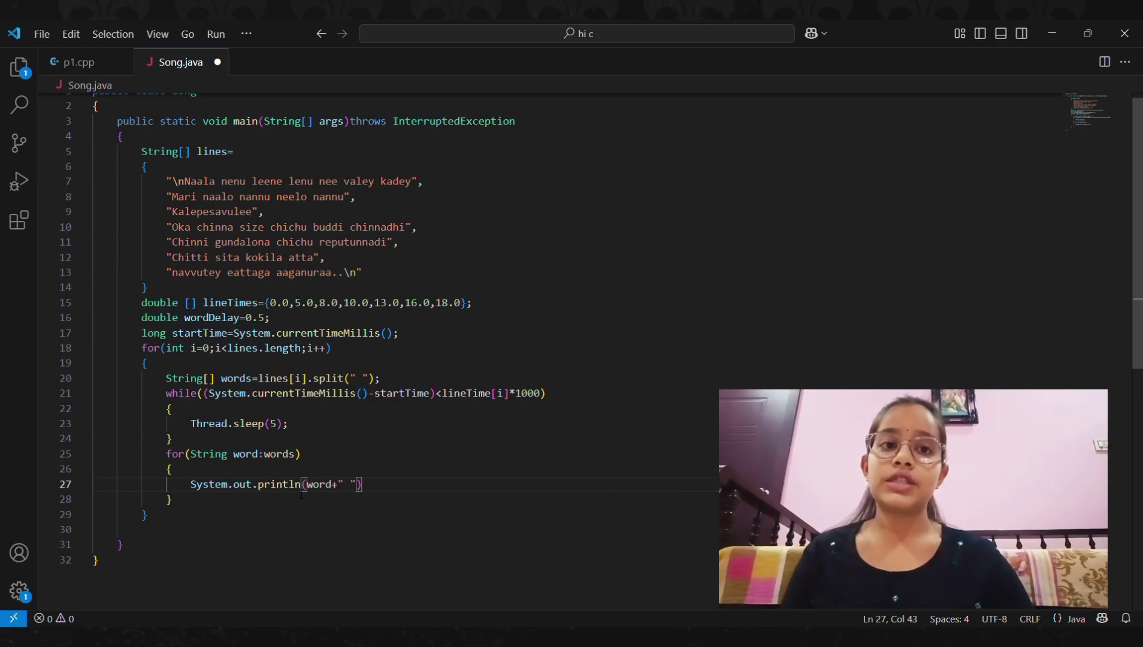
{"action": "key", "text": "Left"}
{"action": "key", "text": "Left"}
{"action": "key", "text": "Left"}
{"action": "key", "text": "BackSpace"}
{"action": "key", "text": "BackSpace"}
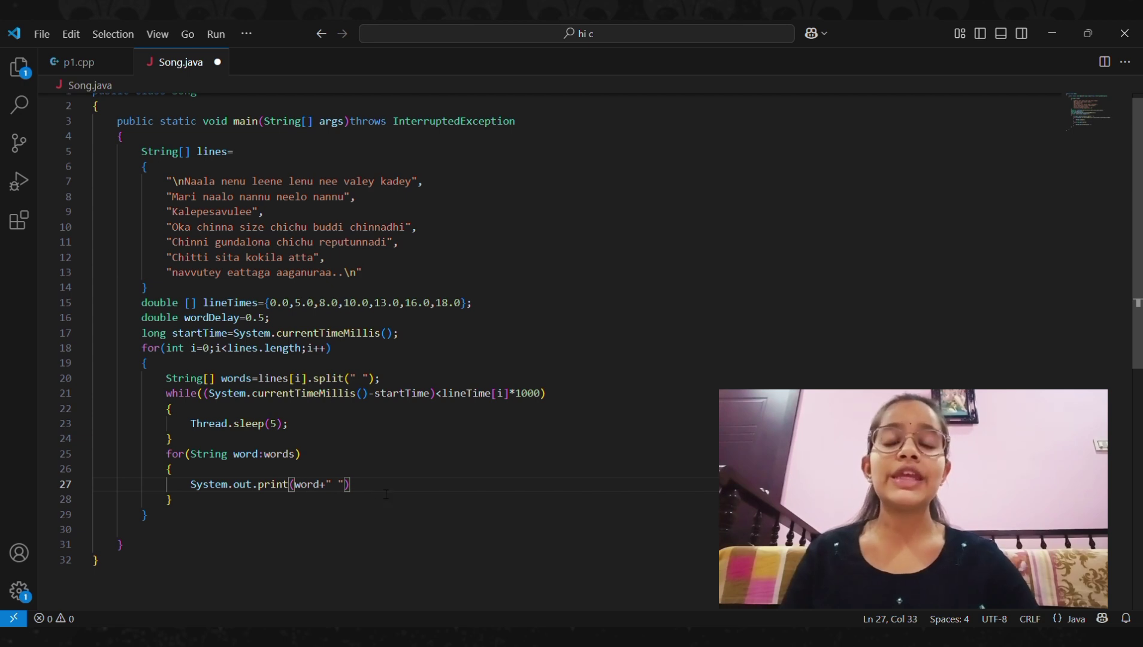
{"action": "key", "text": "End"}
{"action": "type", "text": ";"}
After each word, flush output and sleep for (long)(wordDelay*1000) milliseconds.
{"action": "key", "text": "Return"}
{"action": "type", "text": "System"}
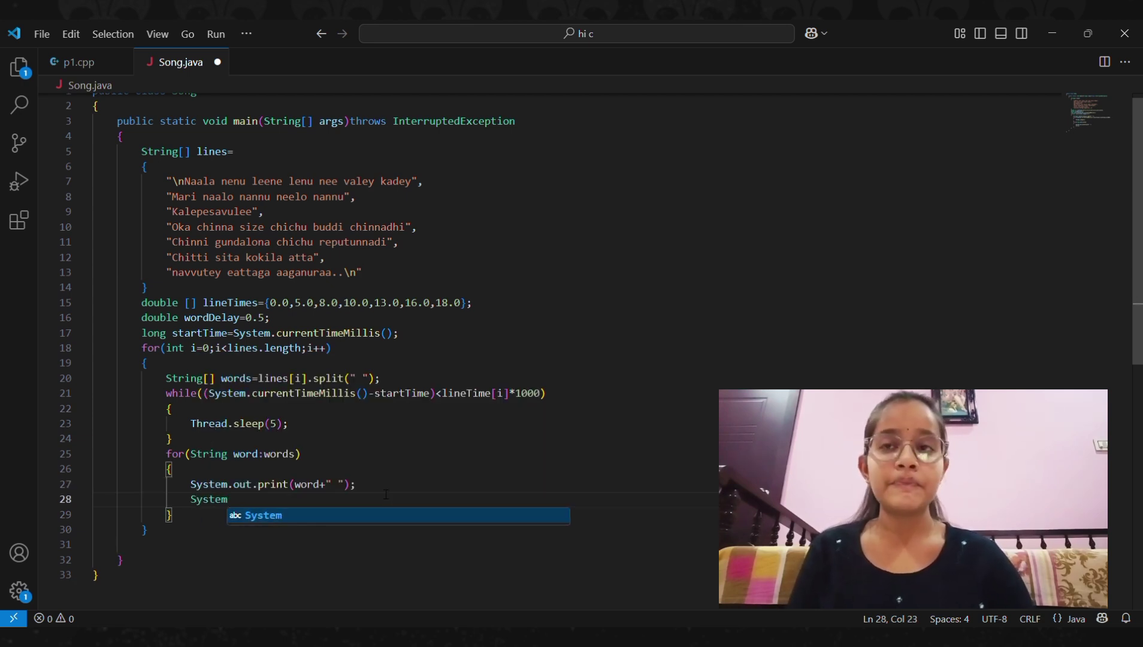
{"action": "type", "text": ".out.fl"}
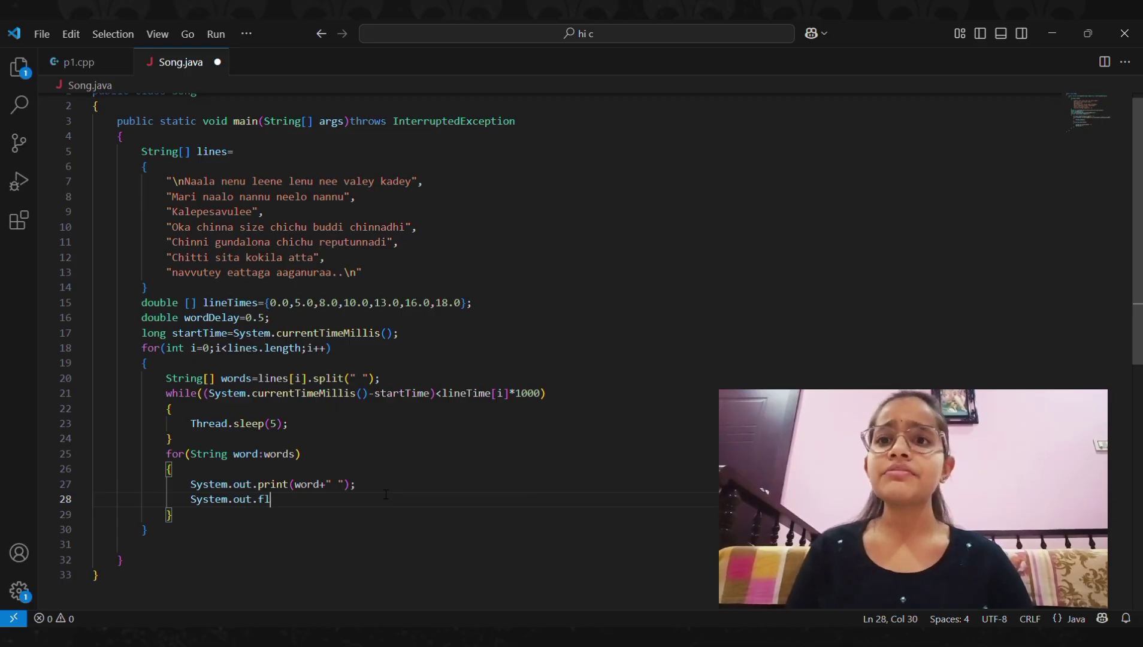
{"action": "type", "text": "ush();"}
{"action": "key", "text": "Return"}
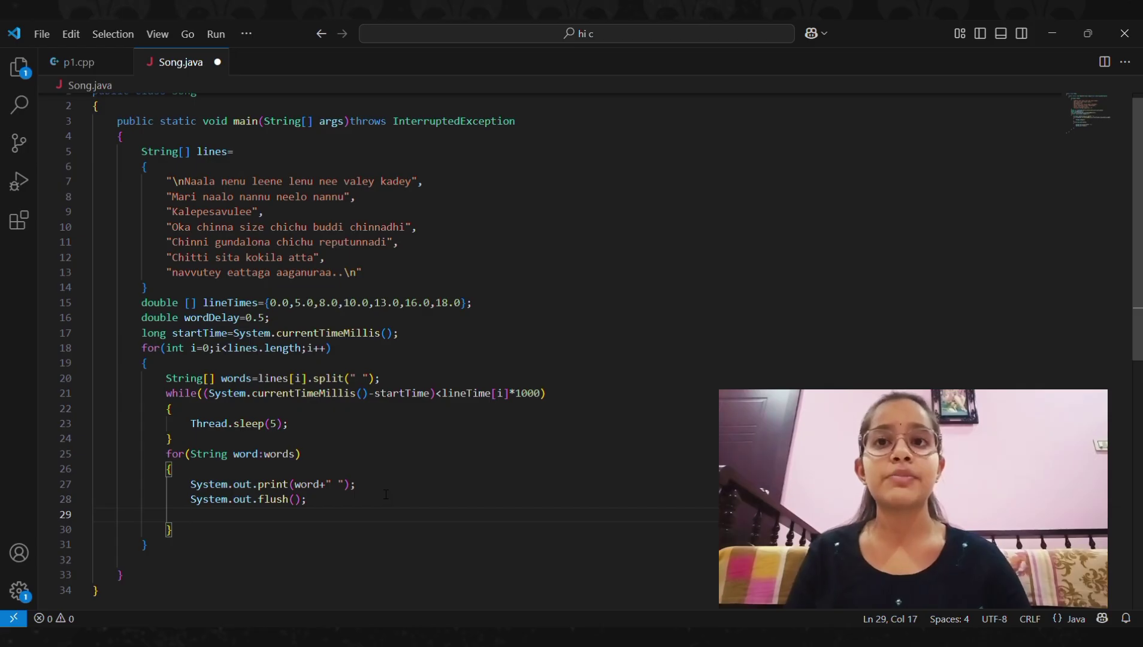
{"action": "type", "text": "Thread.sleep((ling)"}
{"action": "key", "text": "BackSpace"}
{"action": "key", "text": "BackSpace"}
{"action": "type", "text": "ong)"}
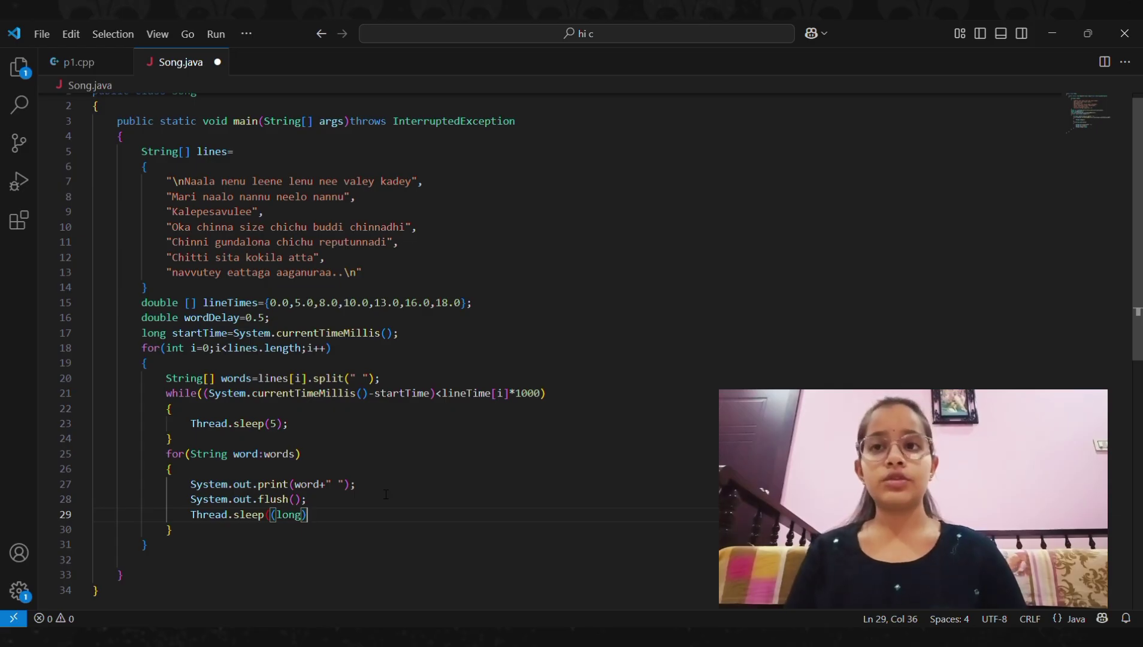
{"action": "type", "text": "(wordDelay*1000"}
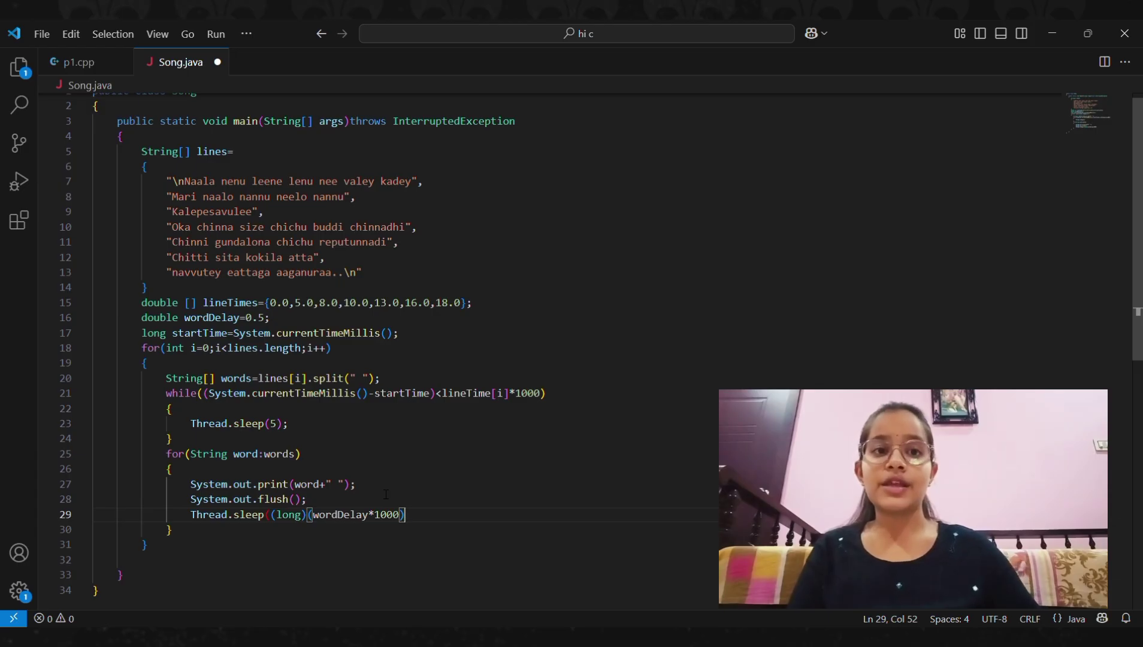
{"action": "type", "text": ");"}
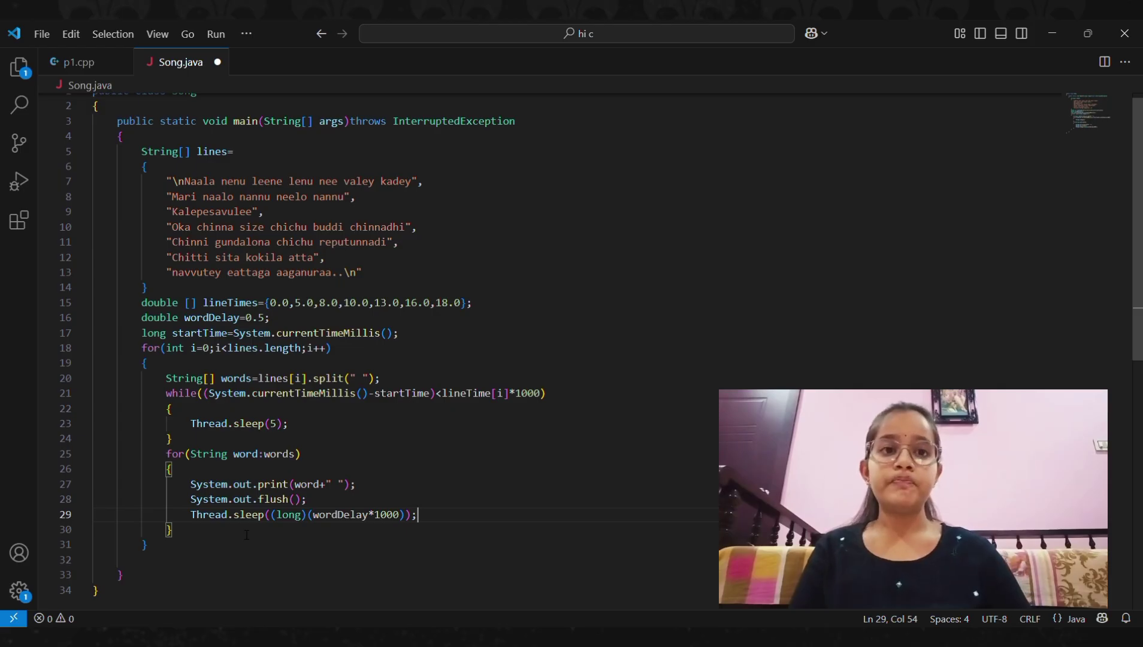
{"action": "key", "text": "Down"}
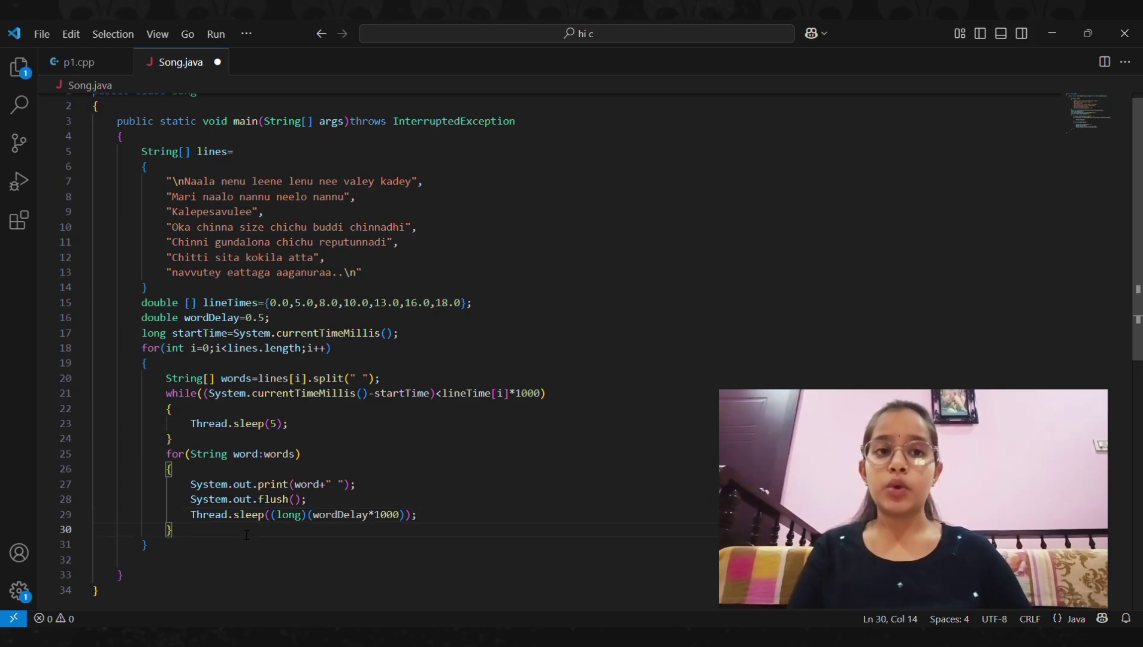
Add System.out.println() after the word loop, fix lineTimes and the array semicolon, then save.
{"action": "key", "text": "Return"}
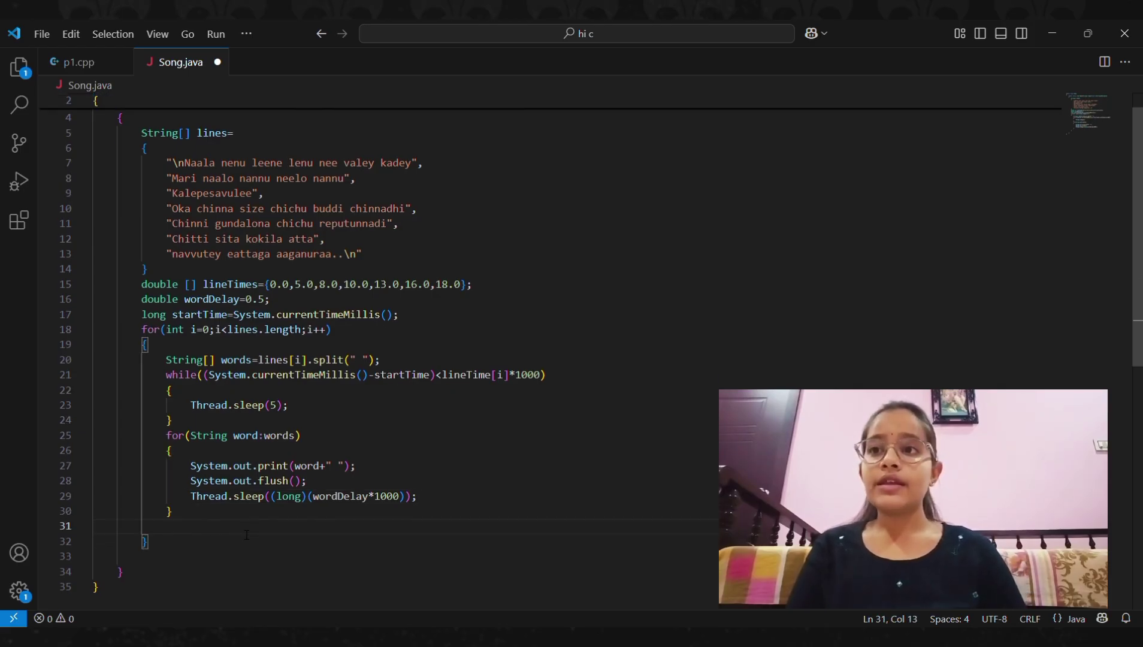
{"action": "type", "text": "System.out.println();"}
{"action": "scroll", "coordinate": [246, 534], "scroll_direction": "up", "scroll_amount": 2}
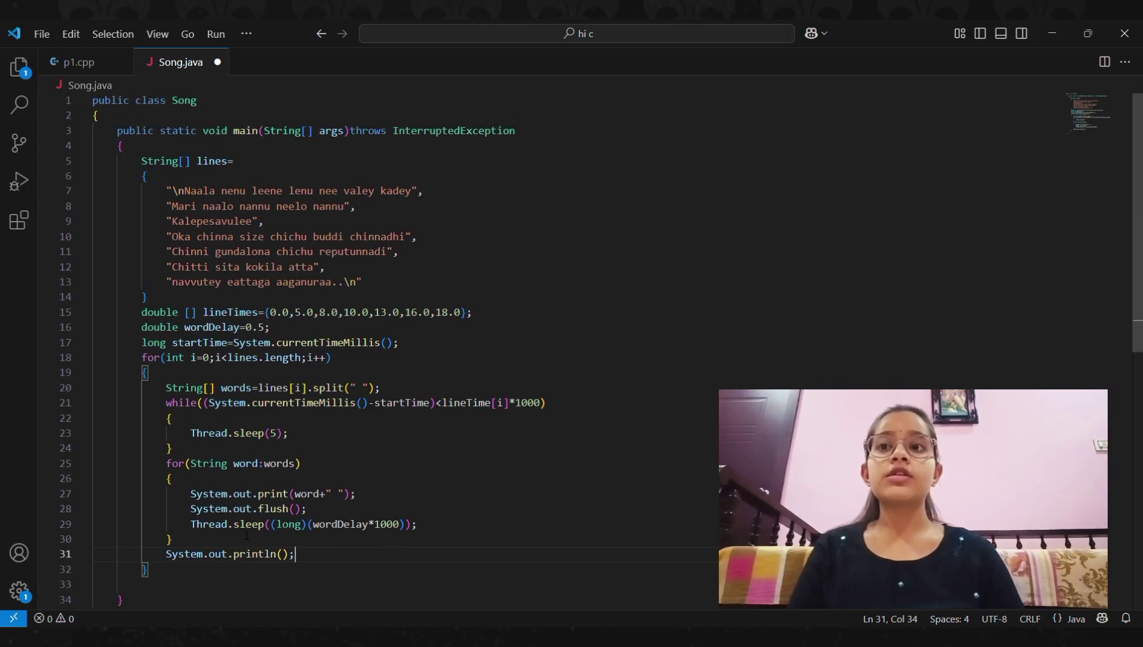
{"action": "scroll", "coordinate": [245, 534], "scroll_direction": "down", "scroll_amount": 1}
{"action": "scroll", "coordinate": [246, 534], "scroll_direction": "down", "scroll_amount": 1}
{"action": "type", "text": "s"}
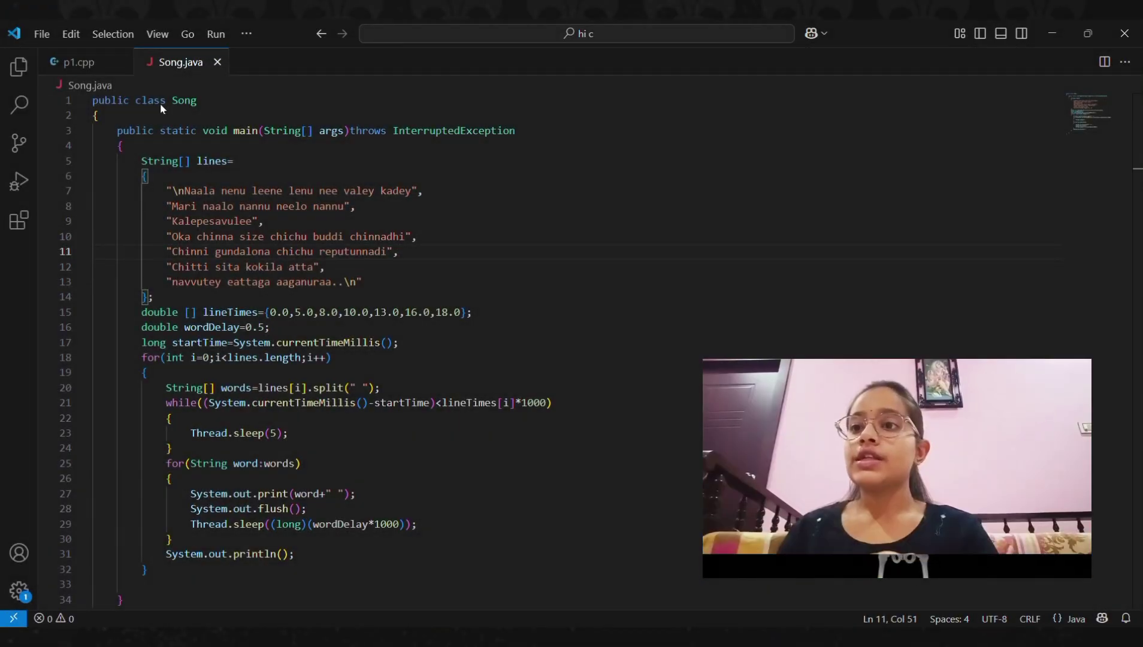
Open a new PowerShell terminal from the ... menu and enter javac Song.java.
{"action": "left_click", "coordinate": [344, 167]}
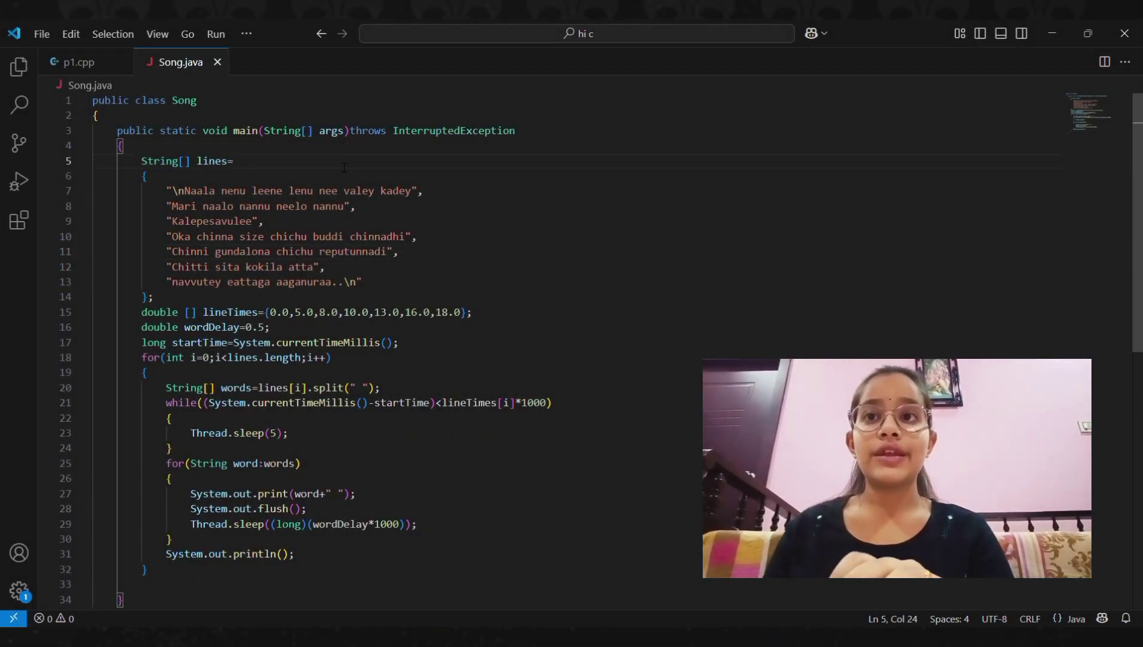
{"action": "left_click", "coordinate": [246, 33]}
{"action": "mouse_move", "coordinate": [295, 57]}
{"action": "left_click", "coordinate": [404, 56]}
{"action": "type", "text": "javac Song.java"}
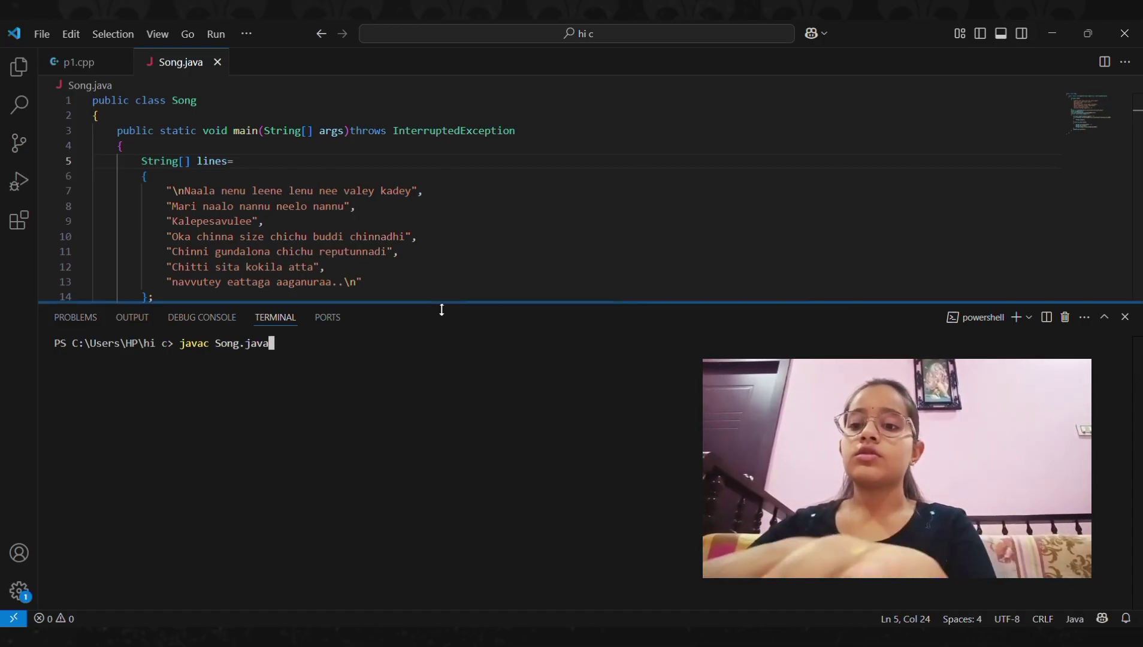